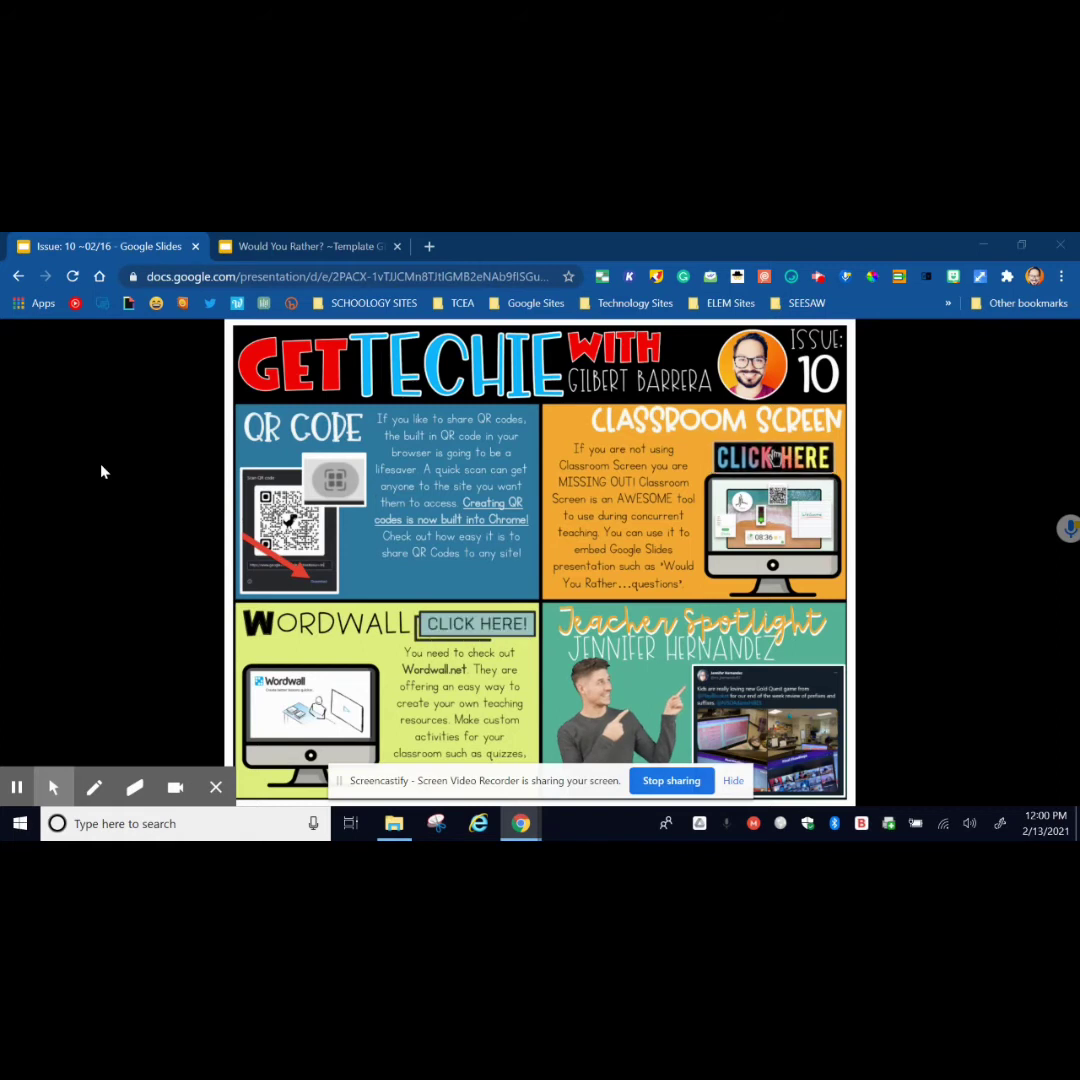
Step: Generate a QR code for the Would You Rather? deck's link and download it as a PNG
{"action": "left_click", "coordinate": [340, 244]}
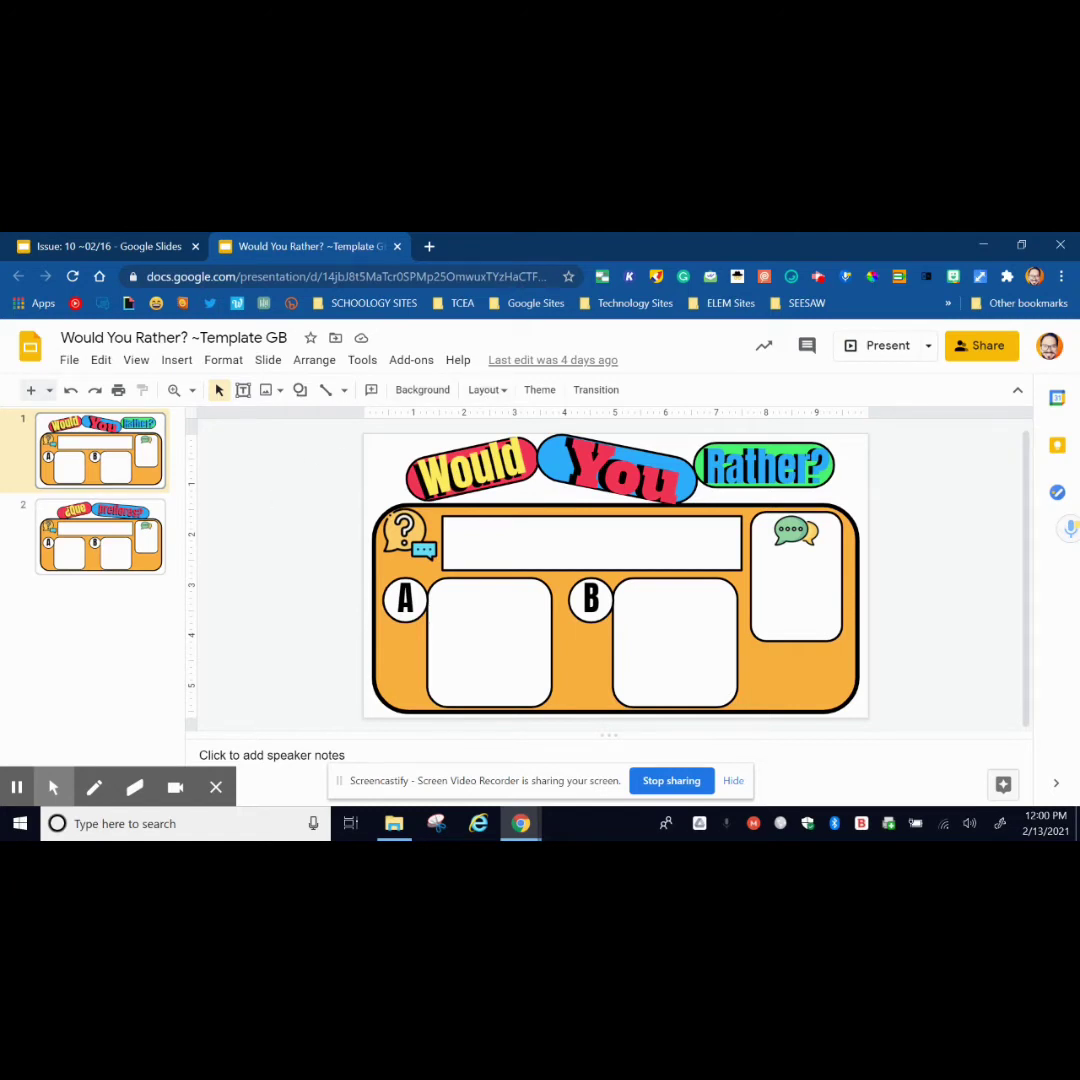
{"action": "left_click", "coordinate": [541, 272]}
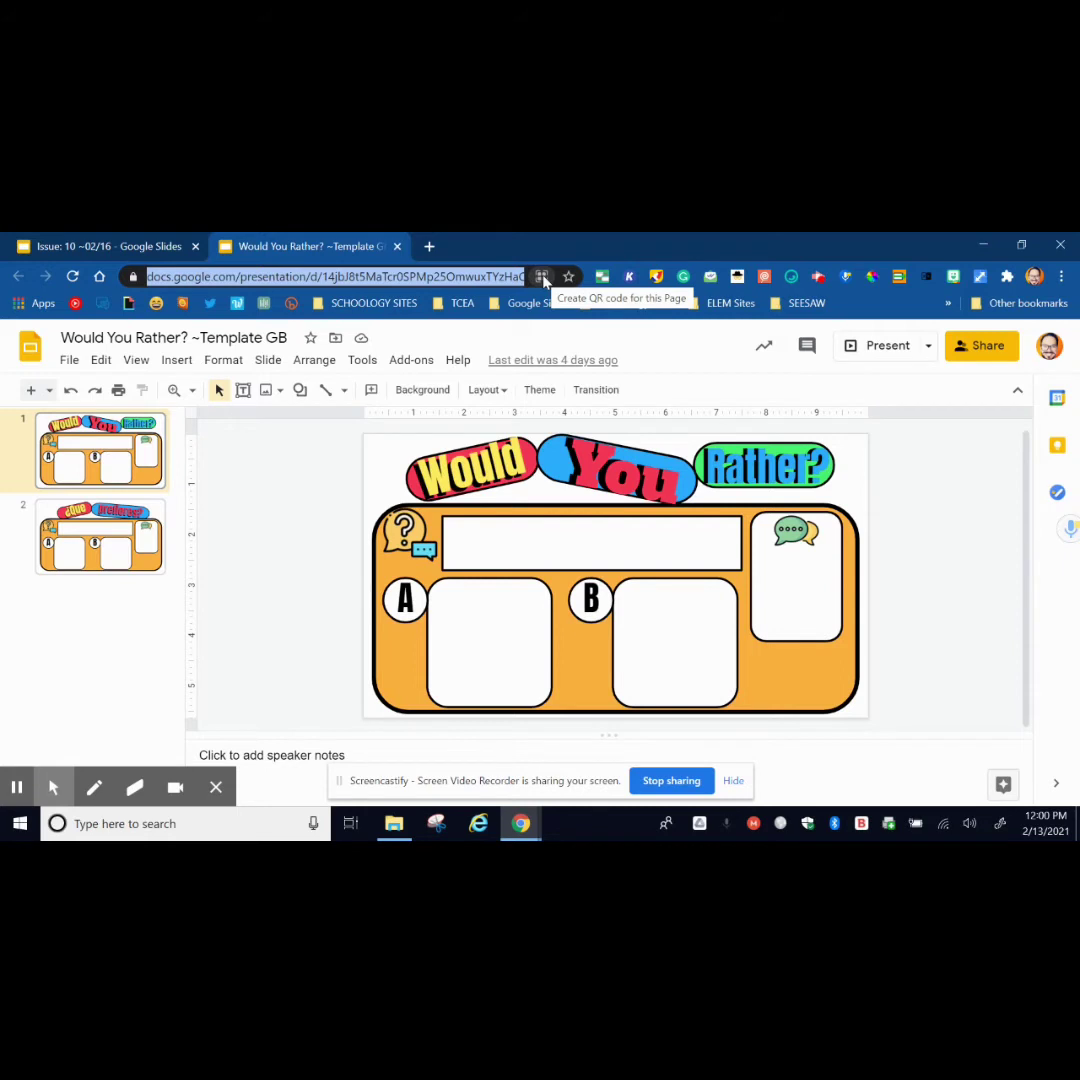
{"action": "left_click", "coordinate": [541, 276]}
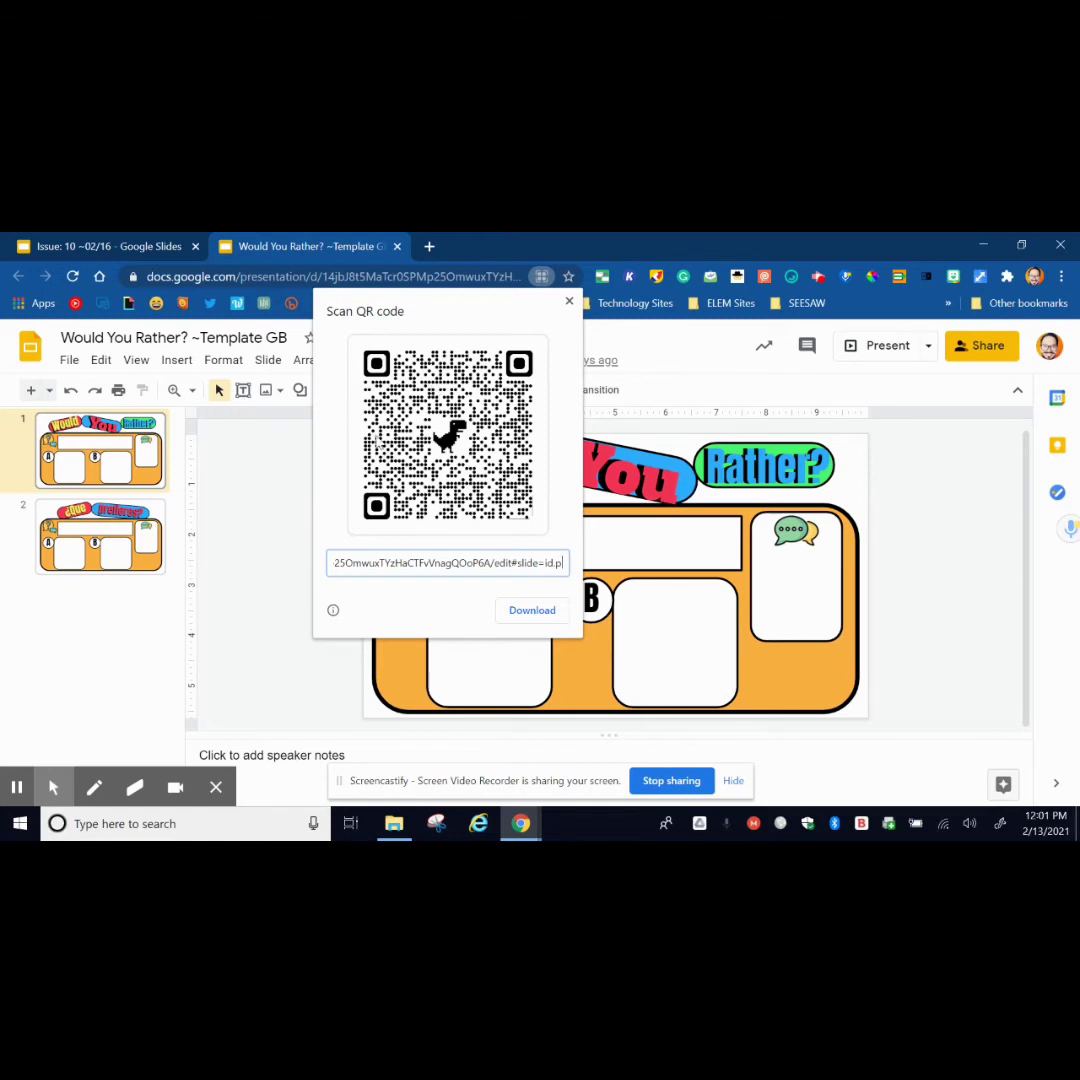
{"action": "left_click", "coordinate": [507, 614]}
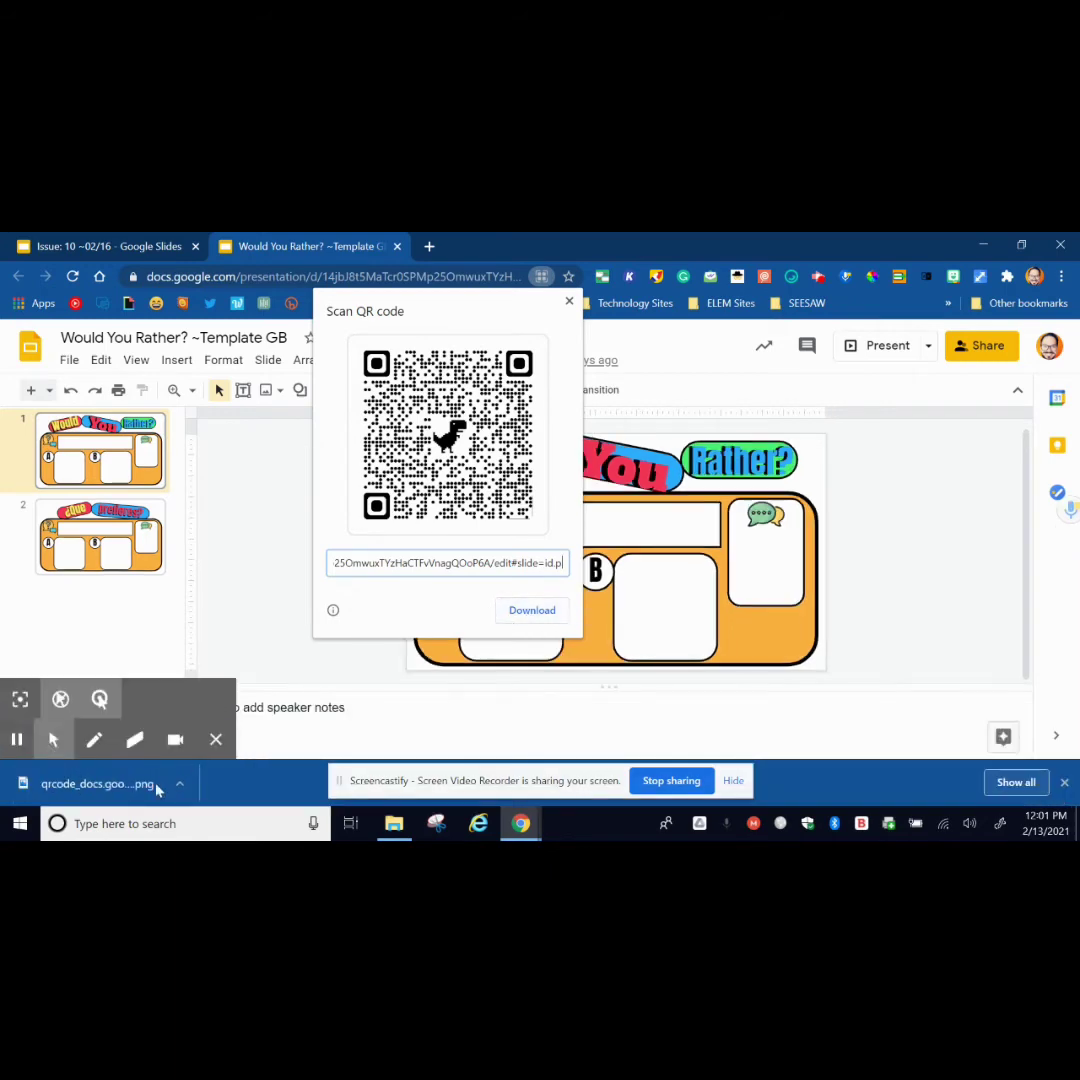
Step: View the downloaded qrcode_docs.png in Photos, then close the viewer
{"action": "left_click", "coordinate": [125, 783]}
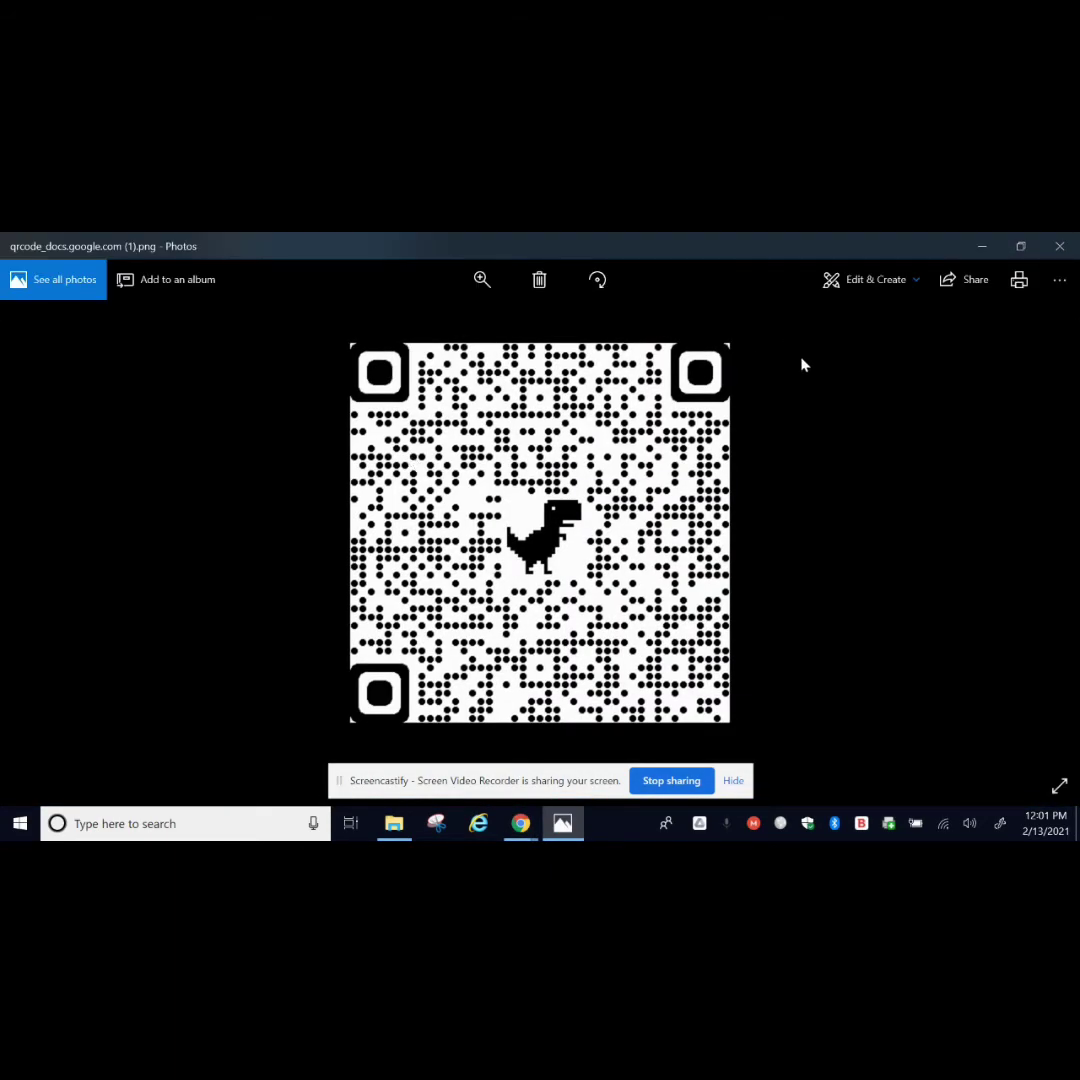
{"action": "left_click", "coordinate": [1061, 248]}
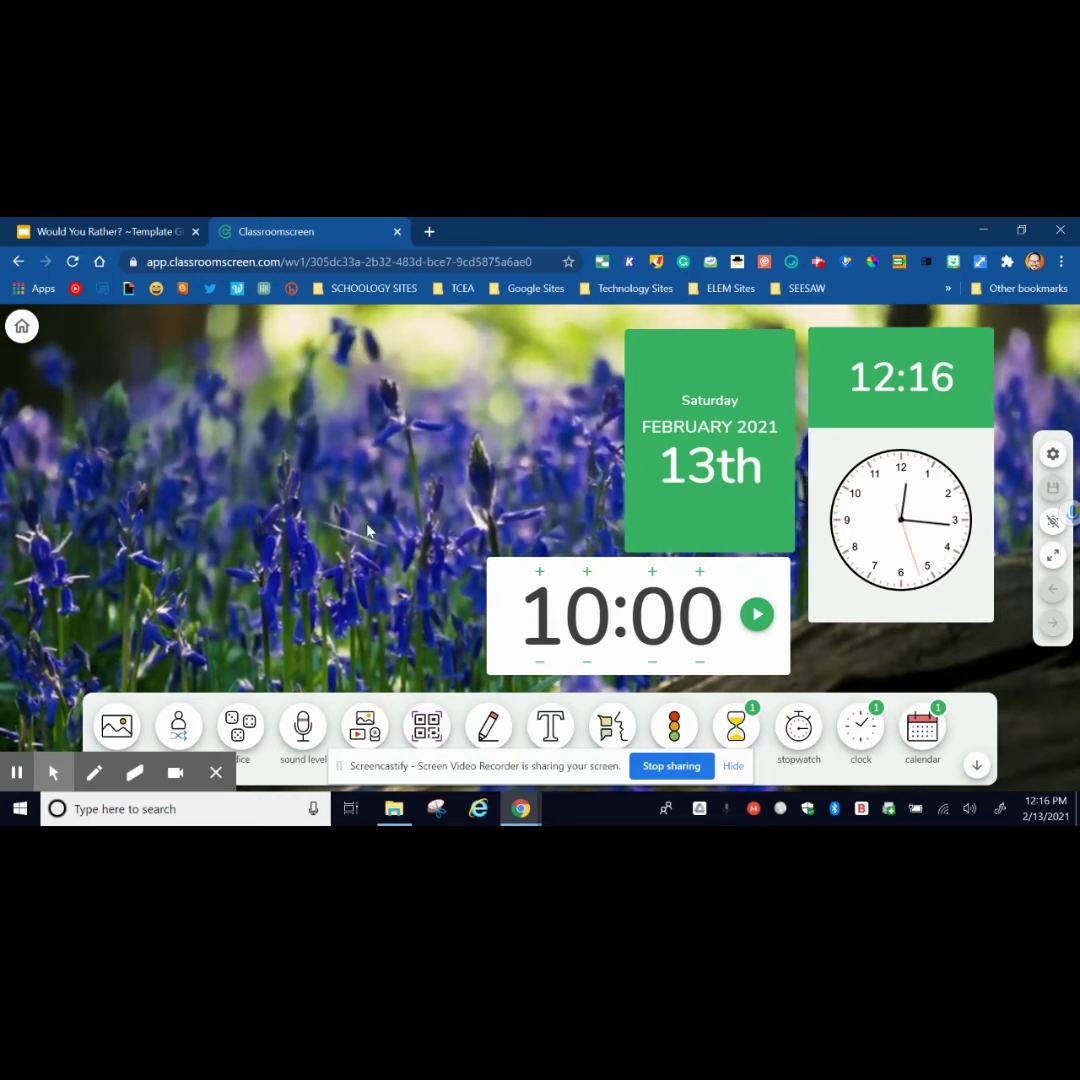
Step: Switch back to the Would You Rather? ~Template GB deck showing slide 1's space-or-ocean question
{"action": "left_click", "coordinate": [137, 232]}
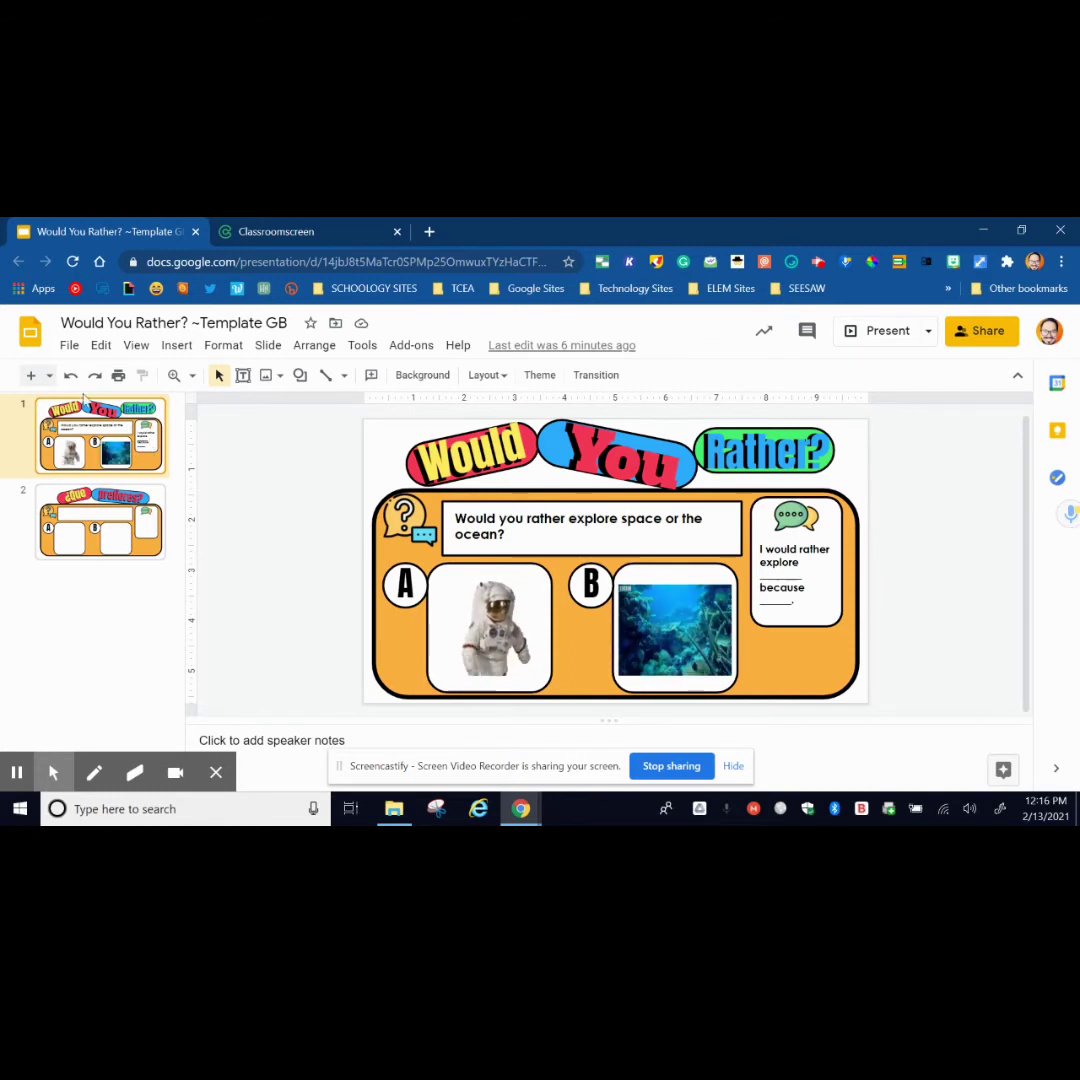
Step: Publish the deck to the web and select its Medium (960x569) iframe embed code
{"action": "left_click", "coordinate": [70, 346]}
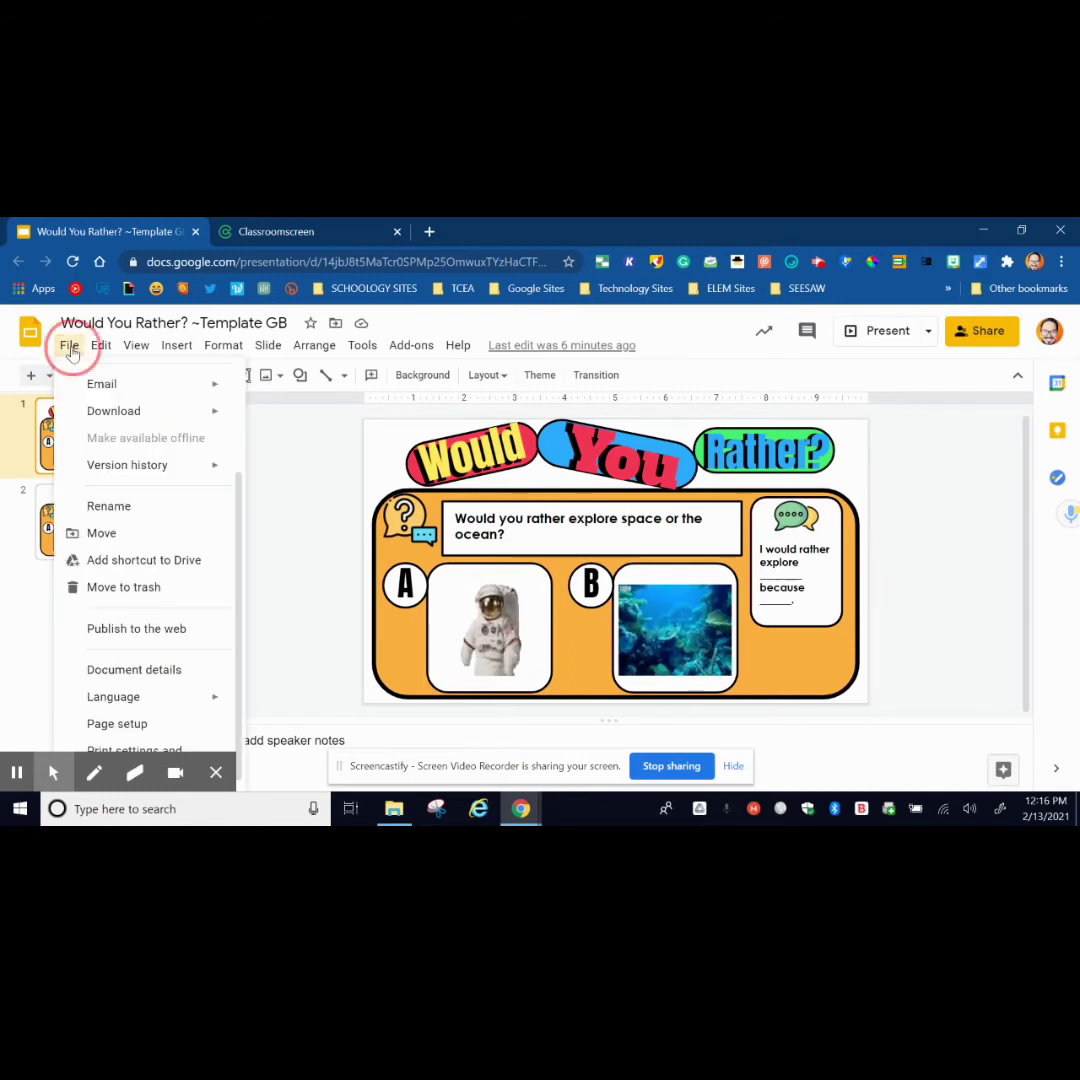
{"action": "left_click", "coordinate": [141, 636]}
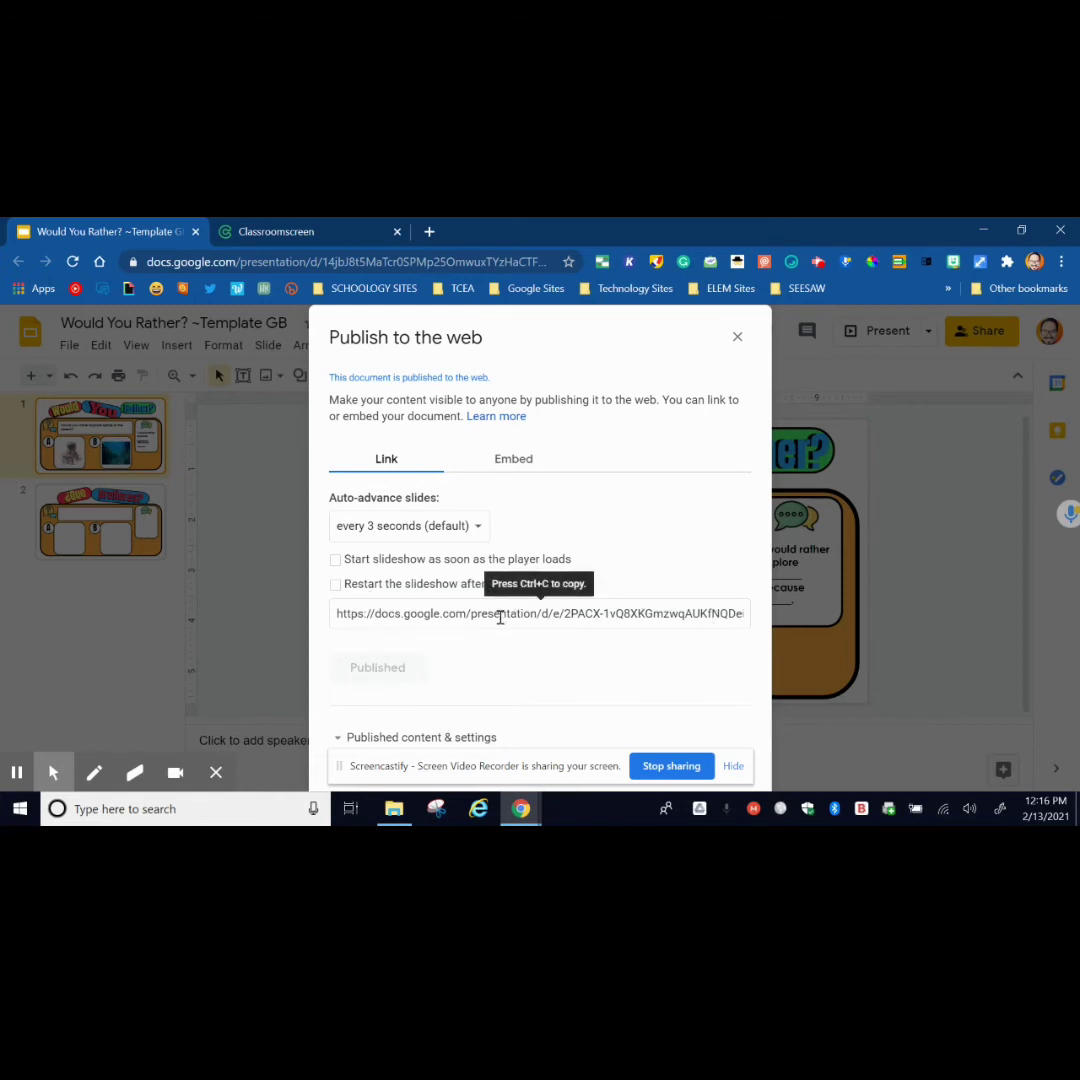
{"action": "left_click", "coordinate": [508, 462]}
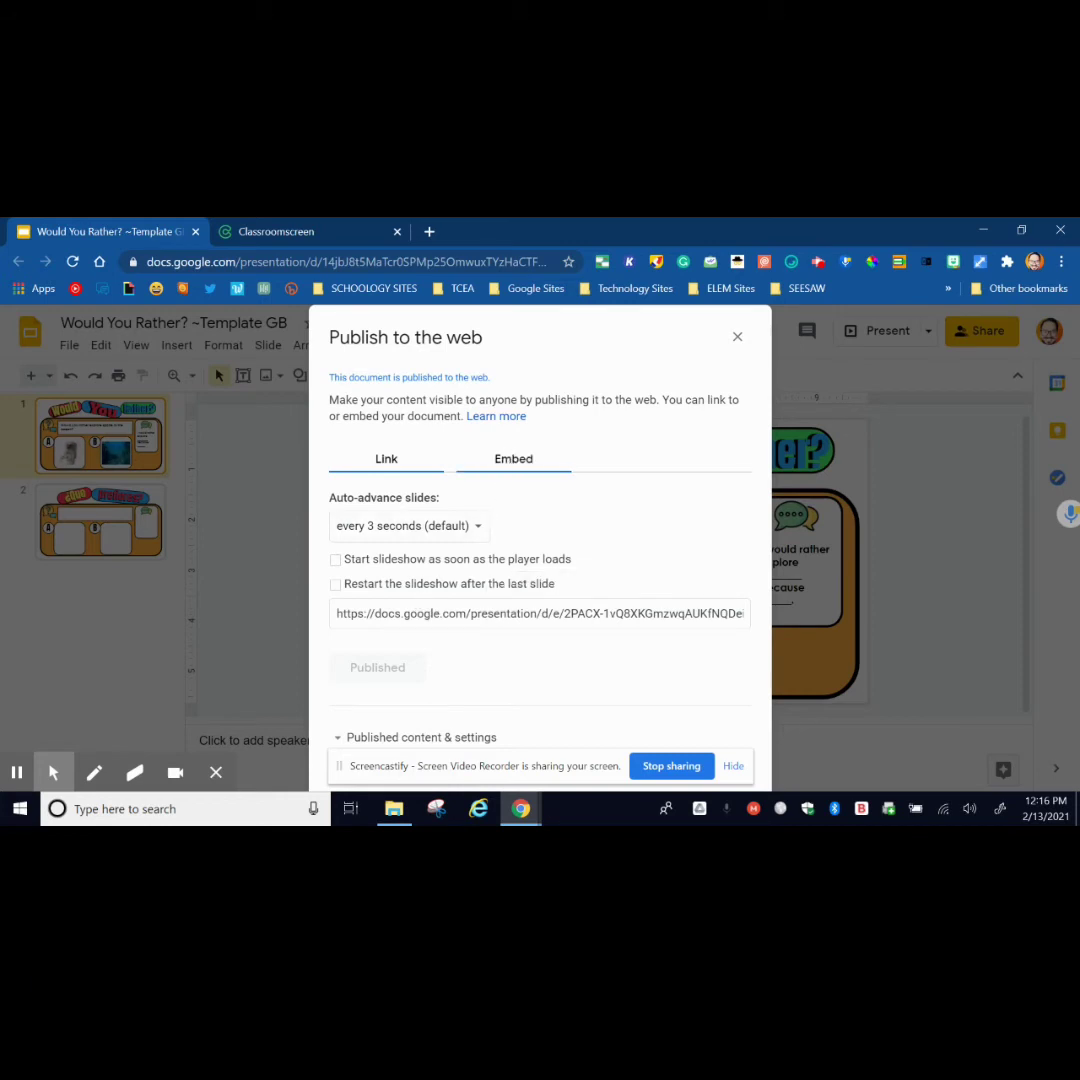
{"action": "left_click", "coordinate": [513, 457]}
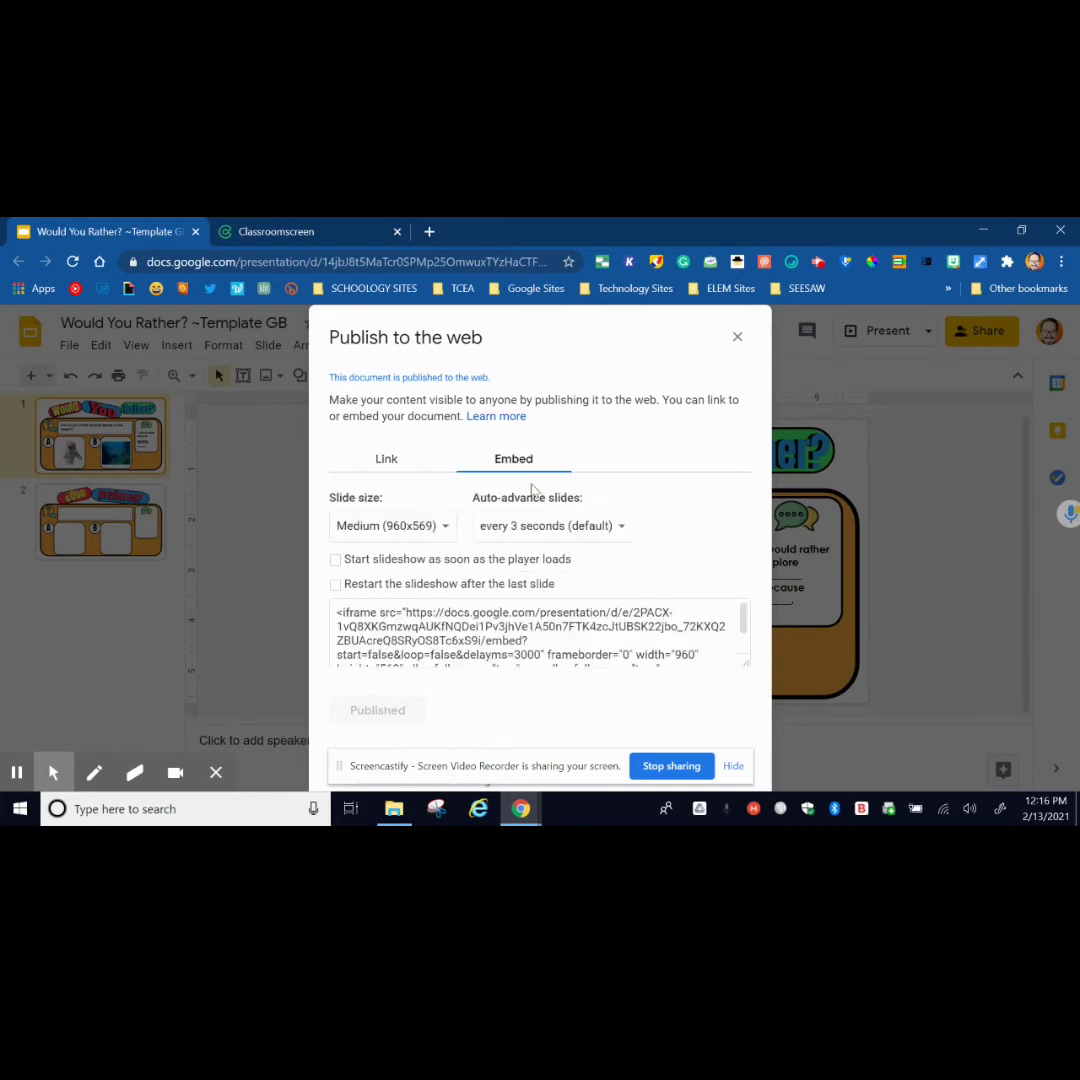
{"action": "left_click", "coordinate": [520, 630]}
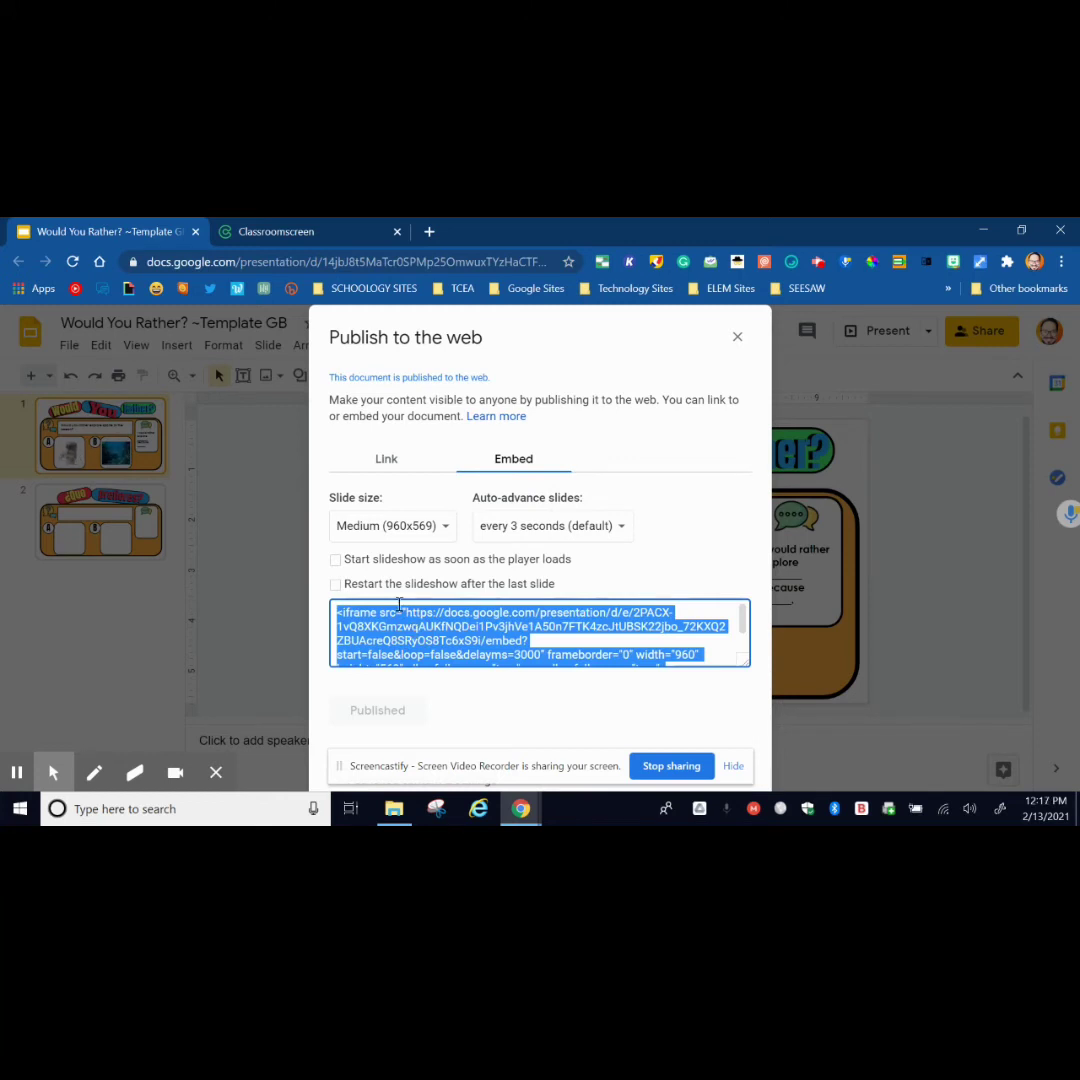
{"action": "left_click", "coordinate": [295, 228]}
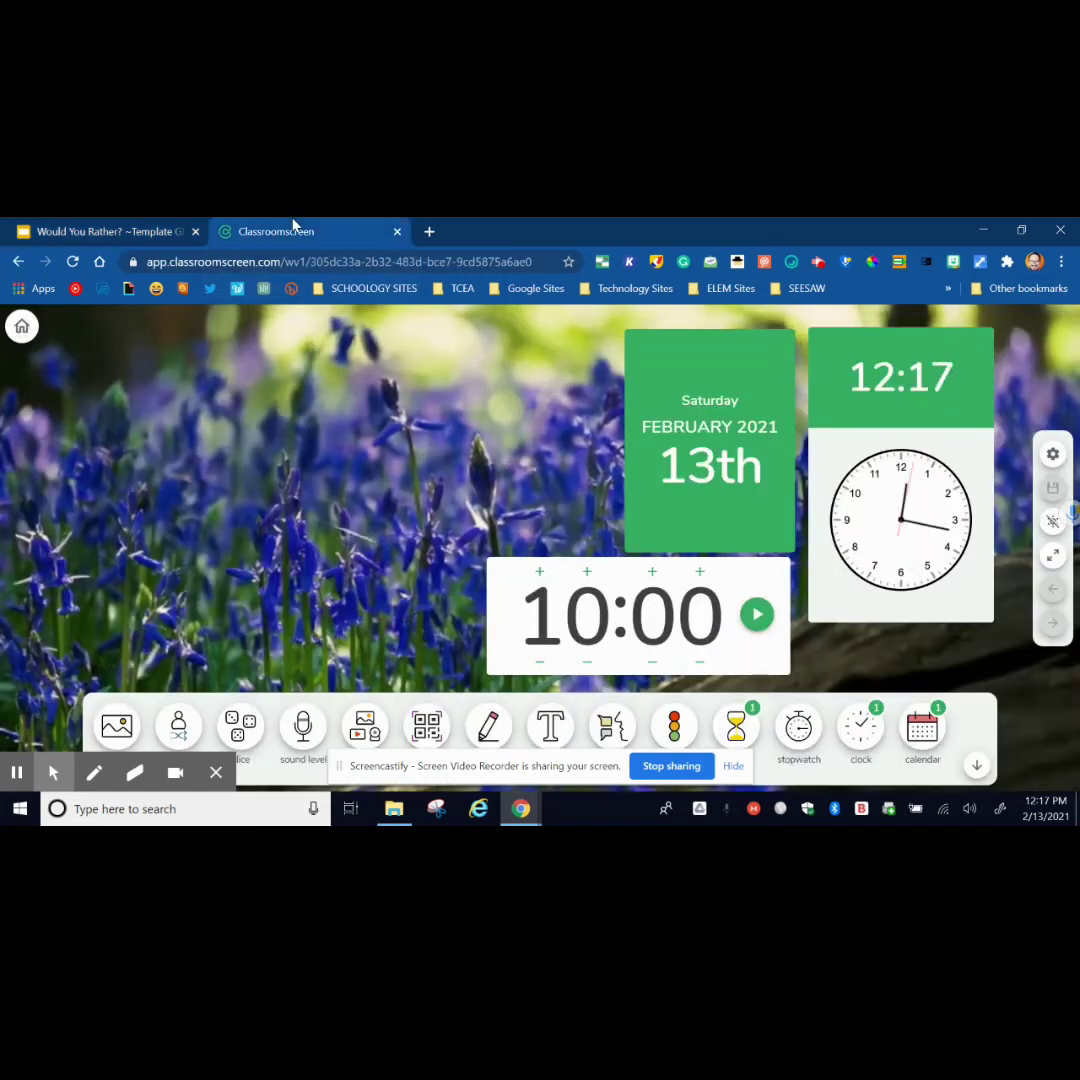
Step: Add an Embed widget, paste the Slides iframe code and run it
{"action": "left_click_drag", "start_coordinate": [490, 775], "coordinate": [597, 755]}
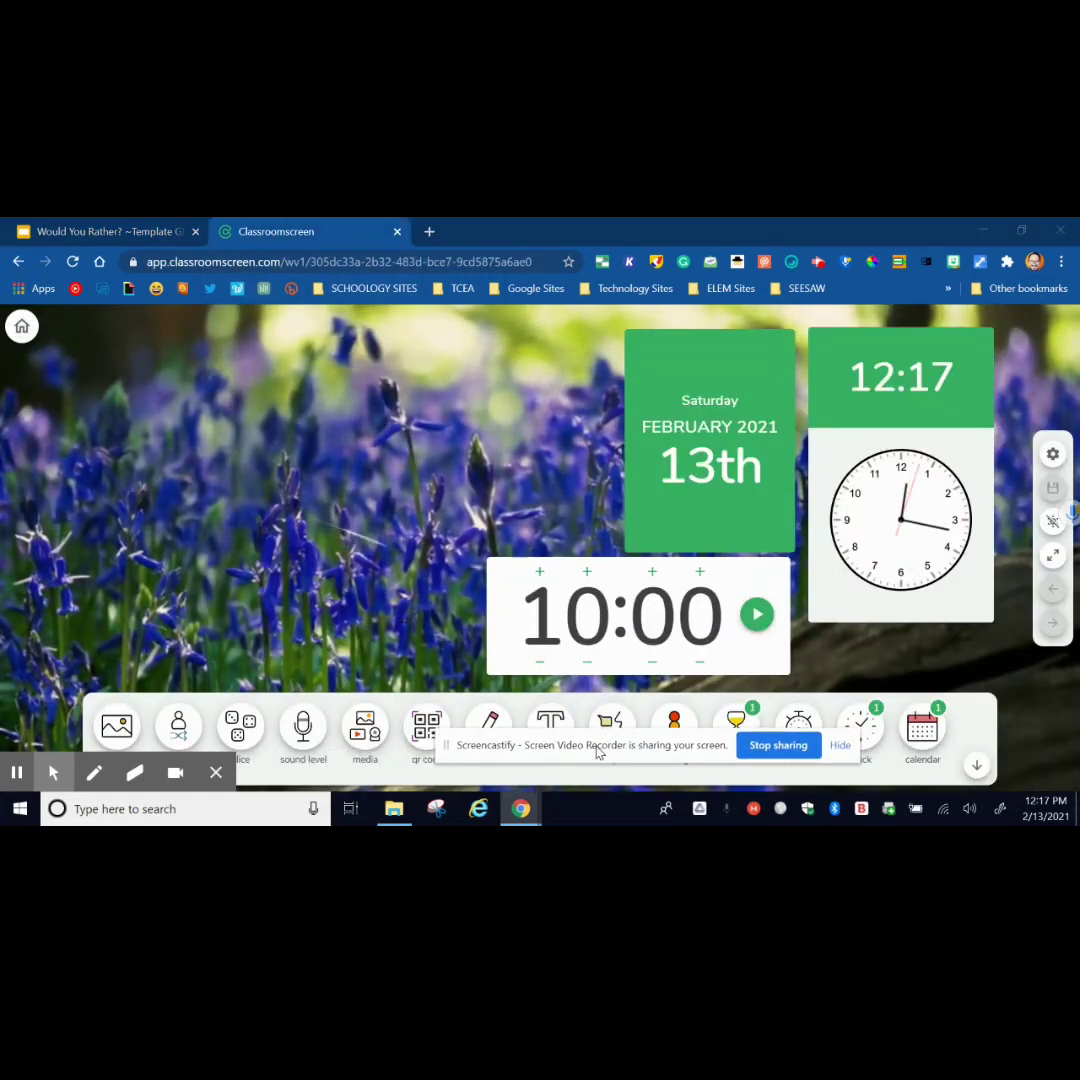
{"action": "left_click", "coordinate": [357, 738]}
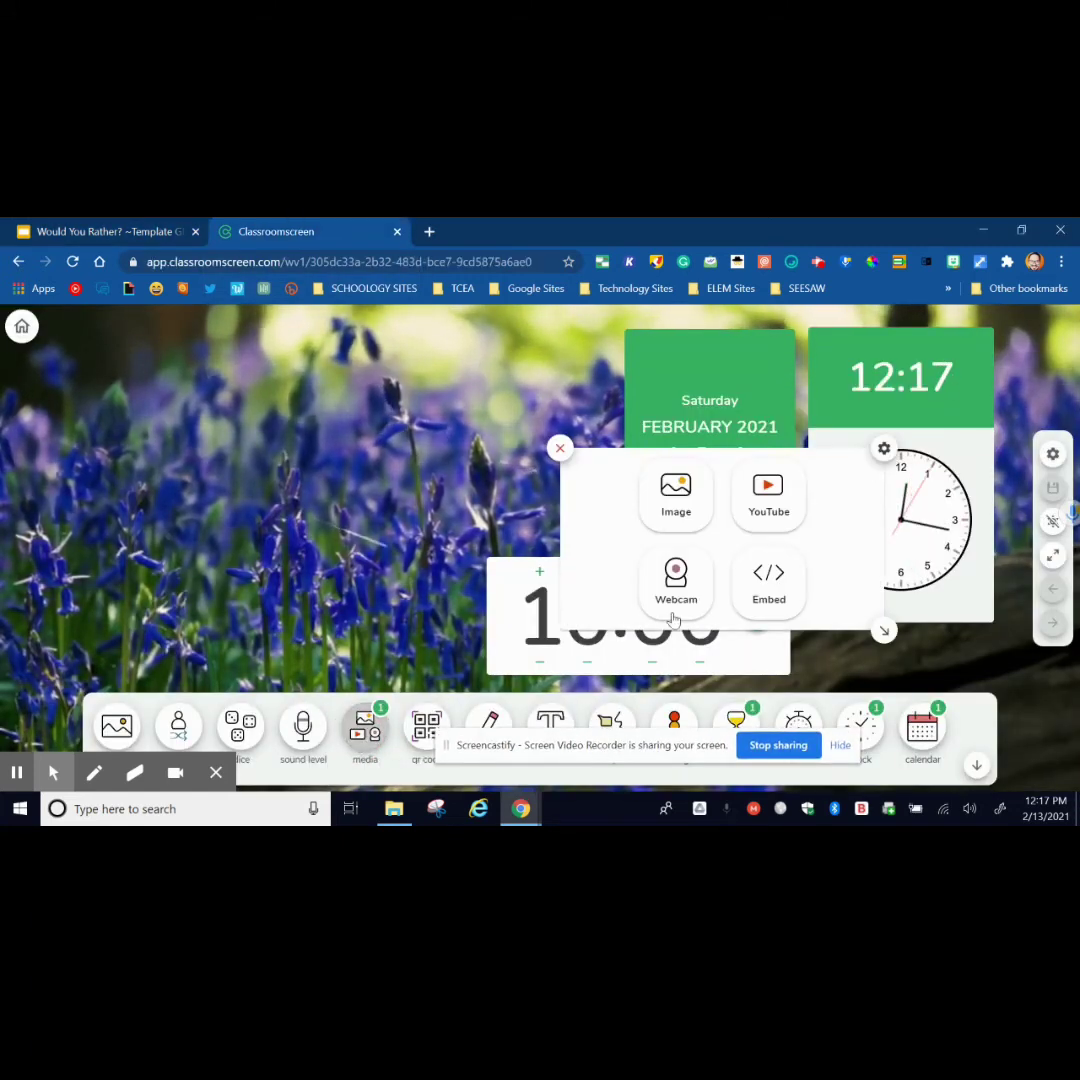
{"action": "left_click", "coordinate": [762, 588]}
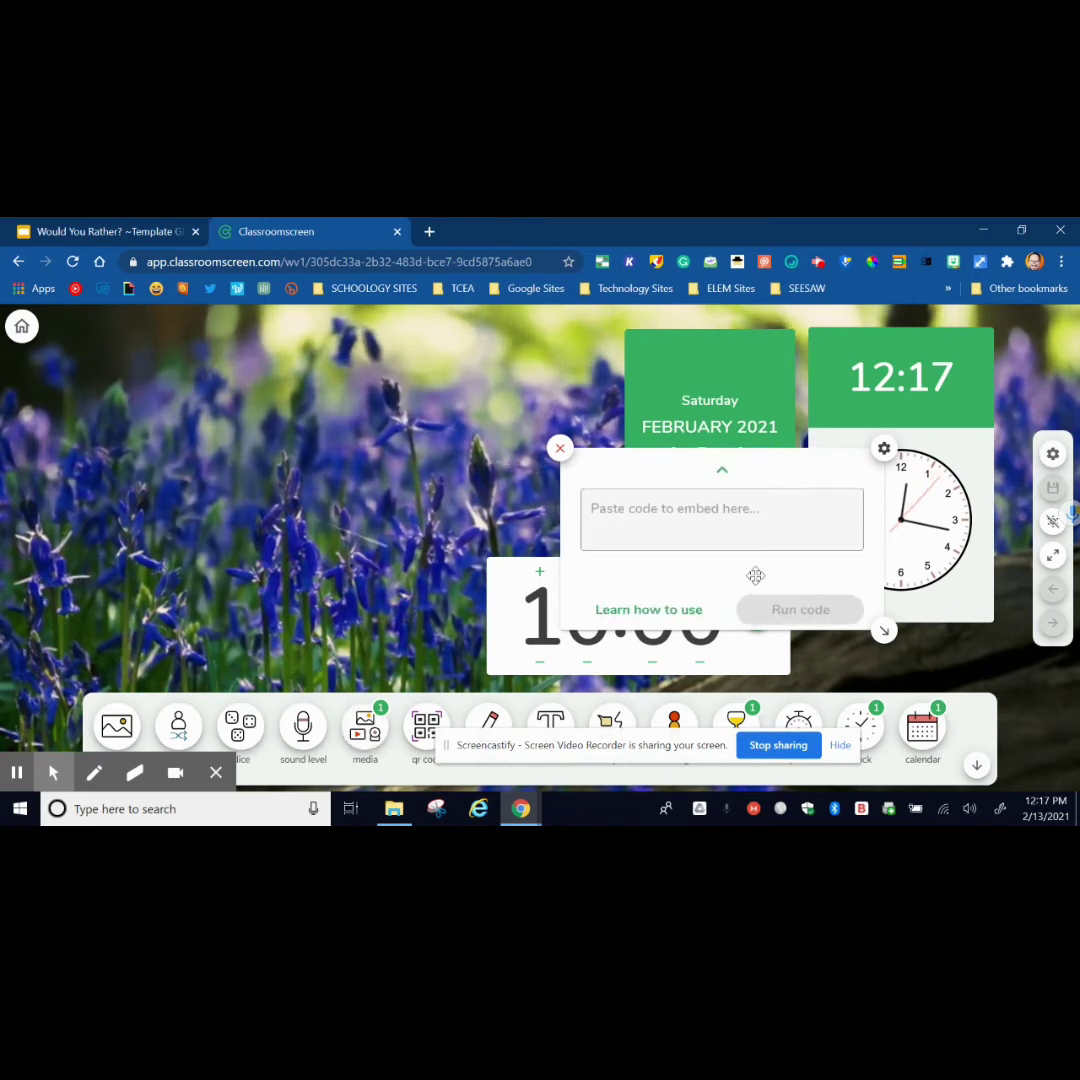
{"action": "right_click", "coordinate": [664, 518]}
{"action": "left_click", "coordinate": [704, 650]}
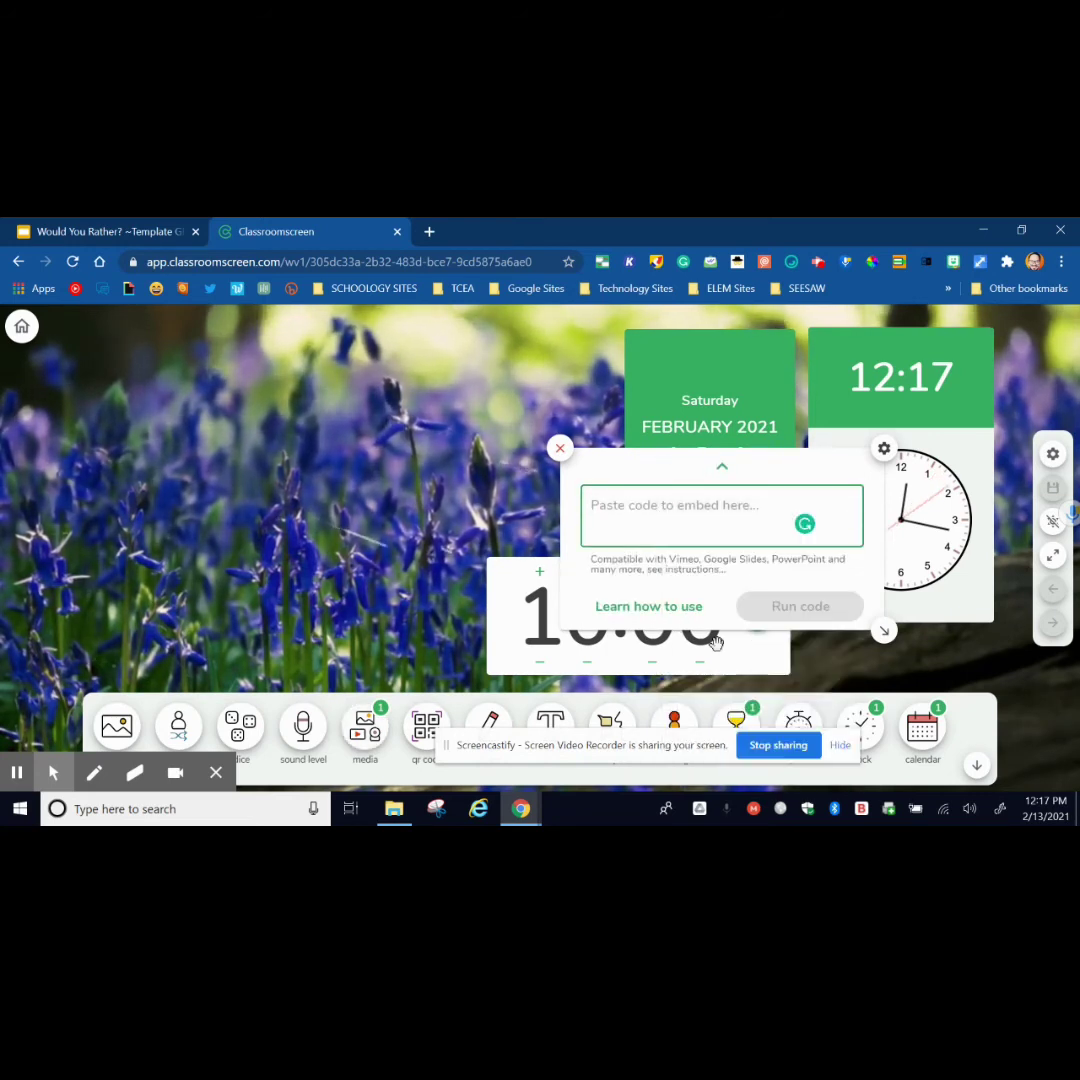
{"action": "left_click", "coordinate": [785, 607]}
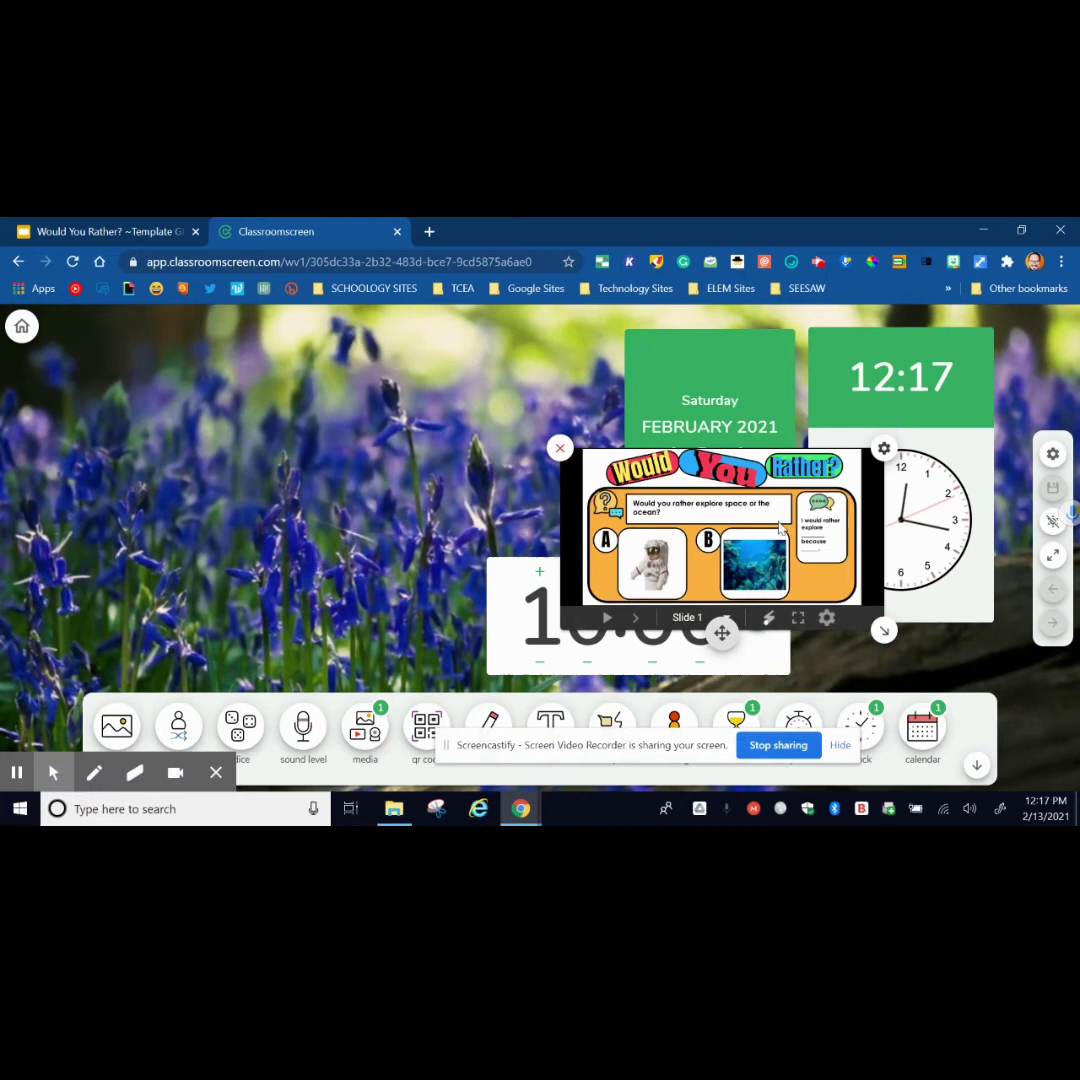
Step: Move the embedded slides widget to the board's upper left and enlarge it
{"action": "left_click_drag", "start_coordinate": [722, 634], "coordinate": [231, 547]}
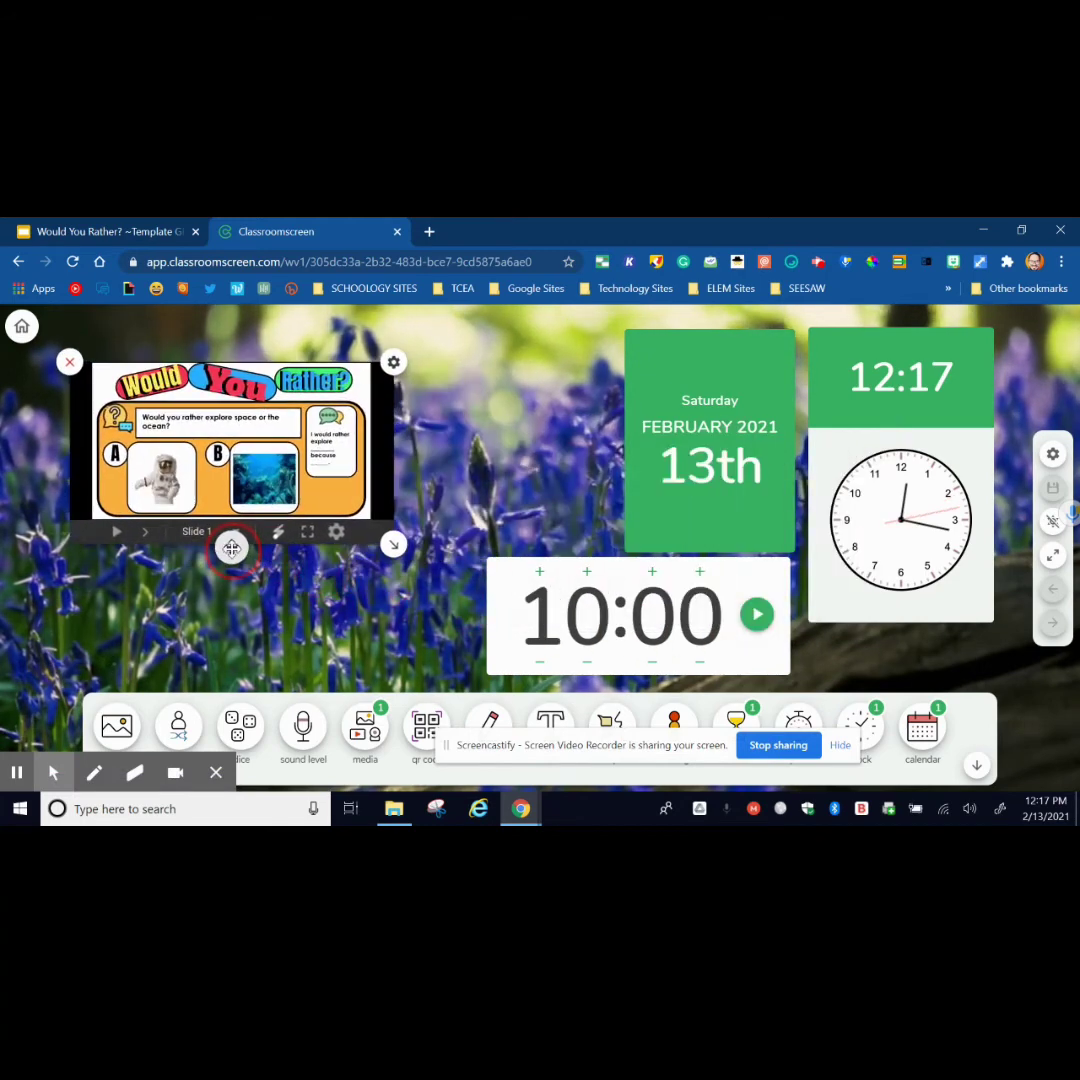
{"action": "left_click_drag", "start_coordinate": [391, 545], "coordinate": [483, 604]}
{"action": "left_click_drag", "start_coordinate": [277, 606], "coordinate": [257, 624]}
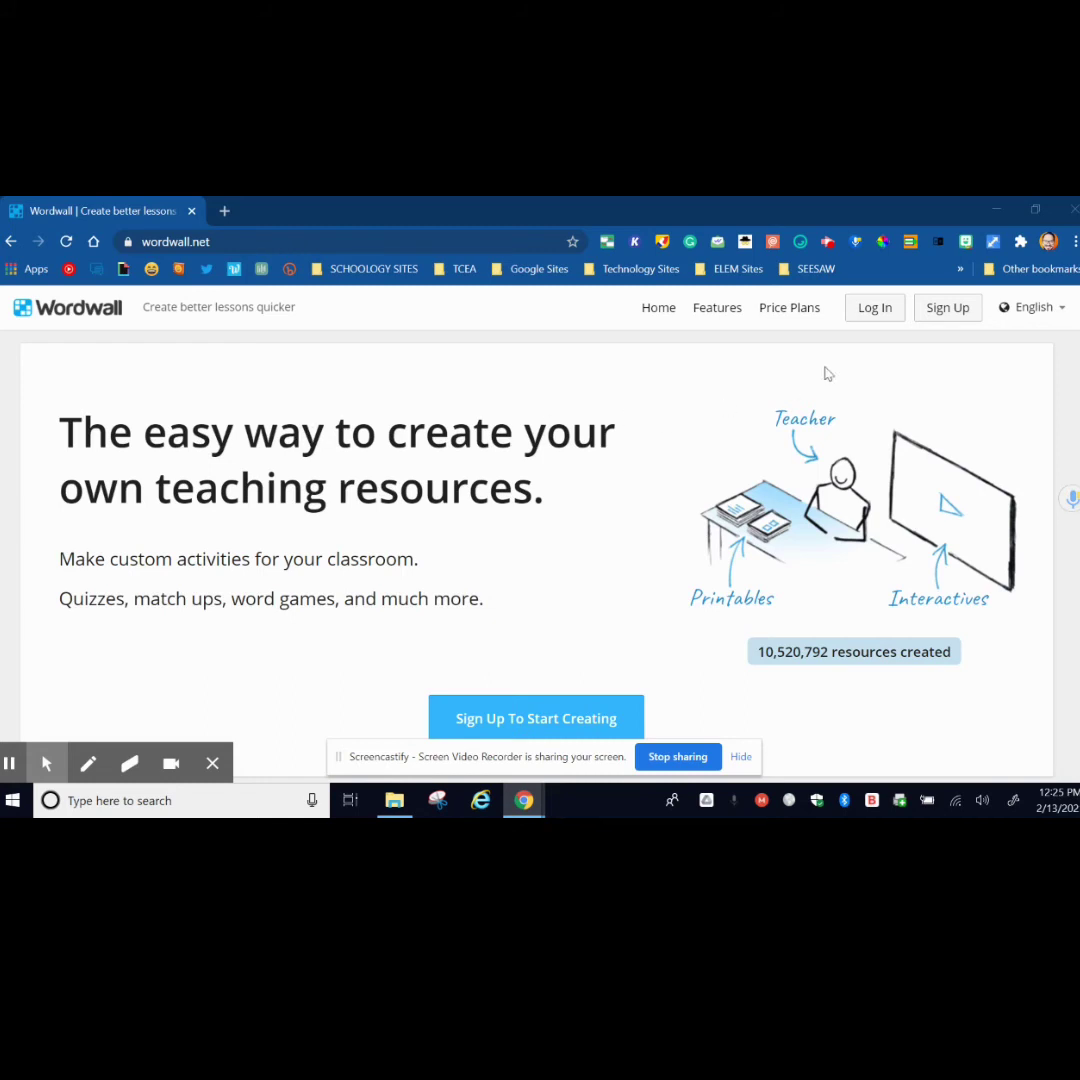
Step: Sign in to Wordwall with a Google account and browse the Create Activity templates
{"action": "left_click", "coordinate": [876, 311]}
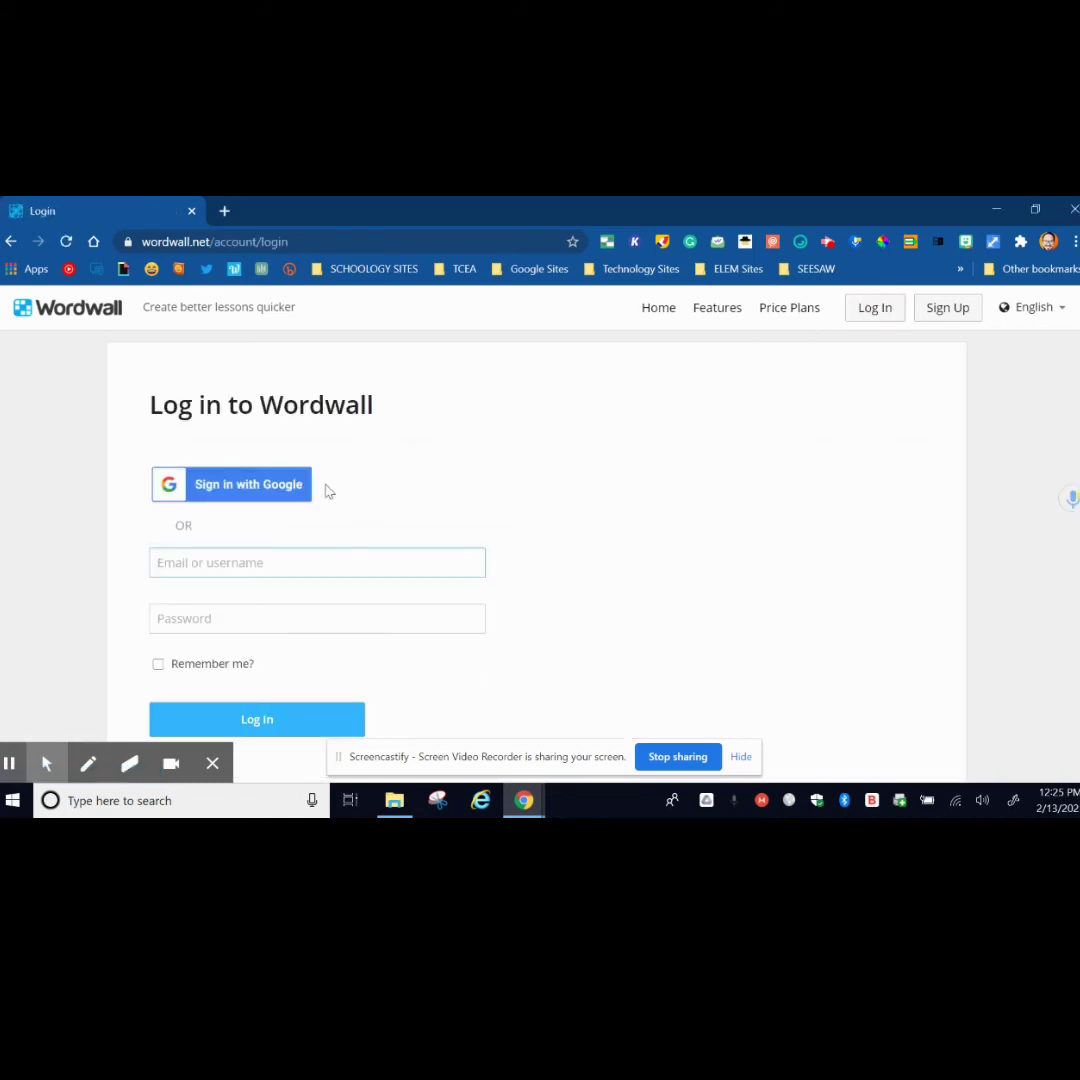
{"action": "left_click", "coordinate": [234, 499]}
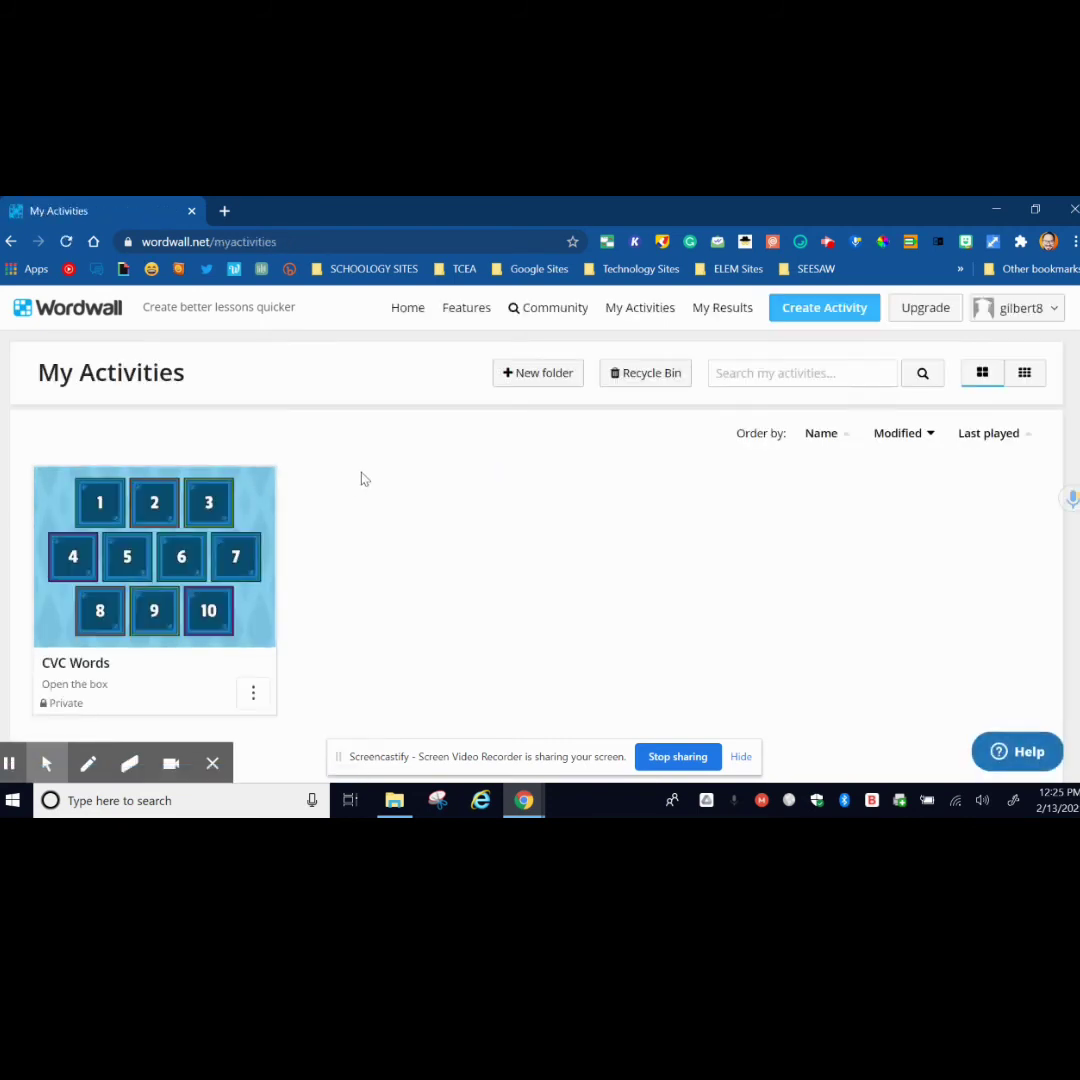
{"action": "left_click", "coordinate": [805, 312]}
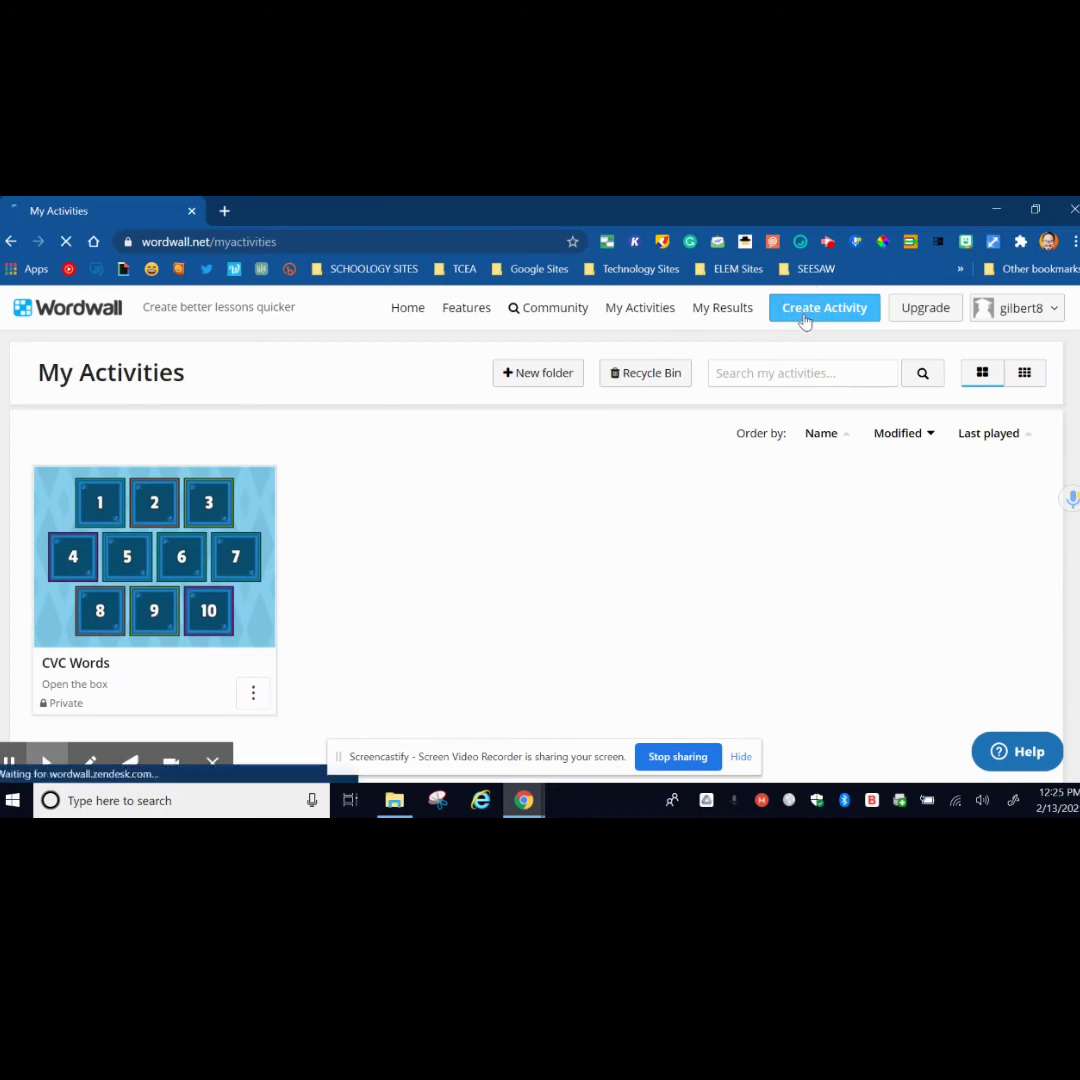
Step: Open the CVC Words activity from My Activities
{"action": "scroll", "coordinate": [382, 578], "scroll_direction": "down", "scroll_amount": 5}
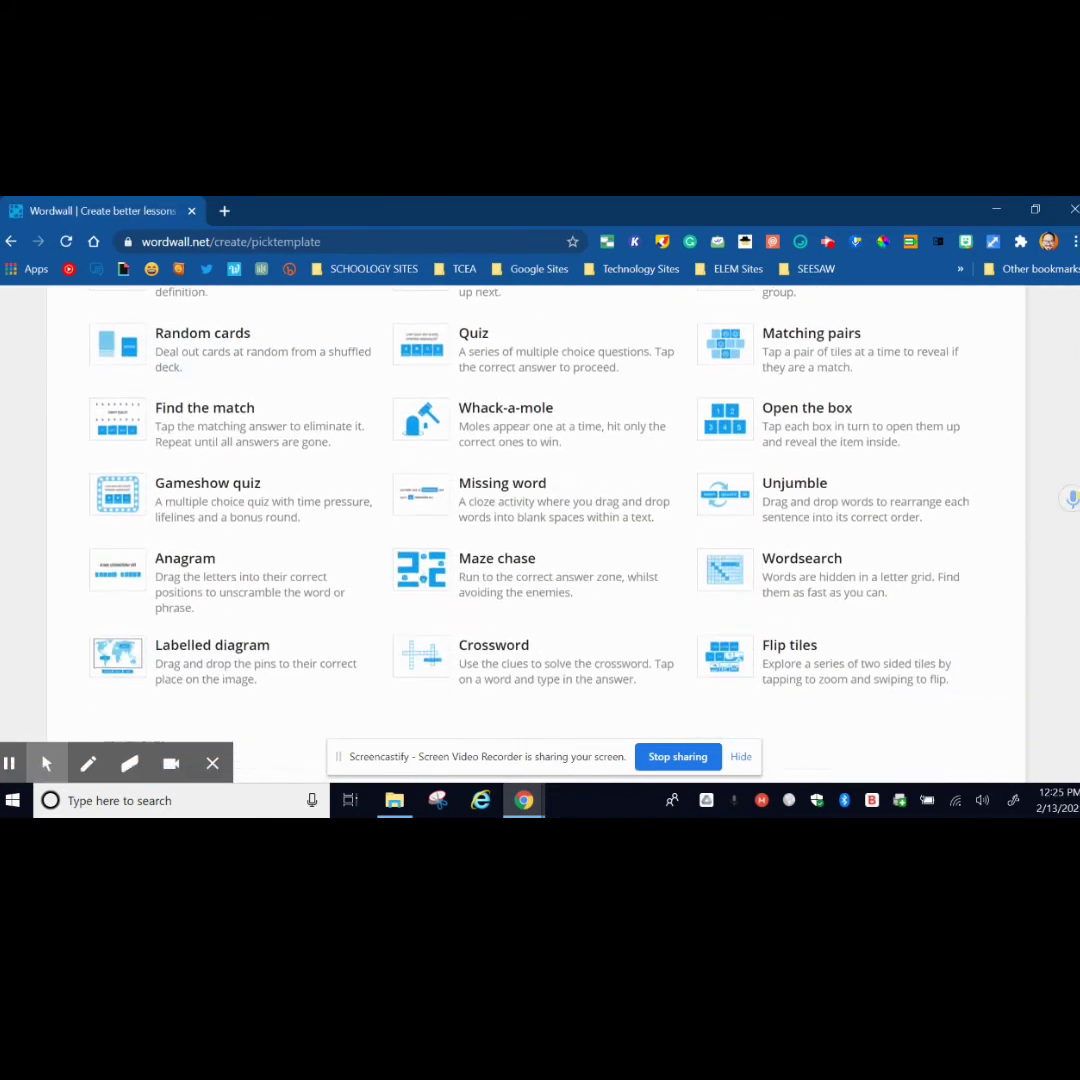
{"action": "scroll", "coordinate": [540, 530], "scroll_direction": "up", "scroll_amount": 2}
{"action": "scroll", "coordinate": [540, 530], "scroll_direction": "up", "scroll_amount": 3}
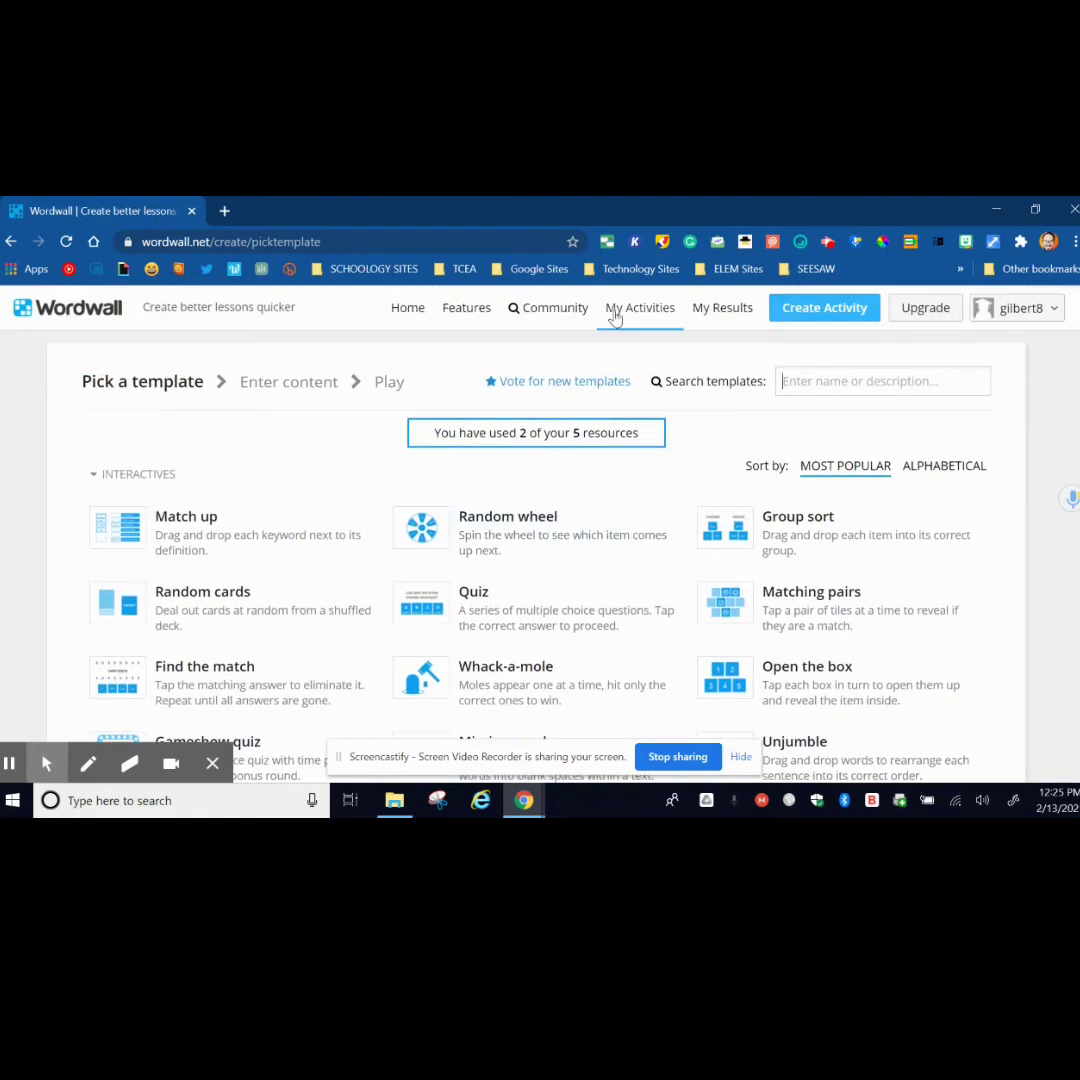
{"action": "left_click", "coordinate": [617, 312]}
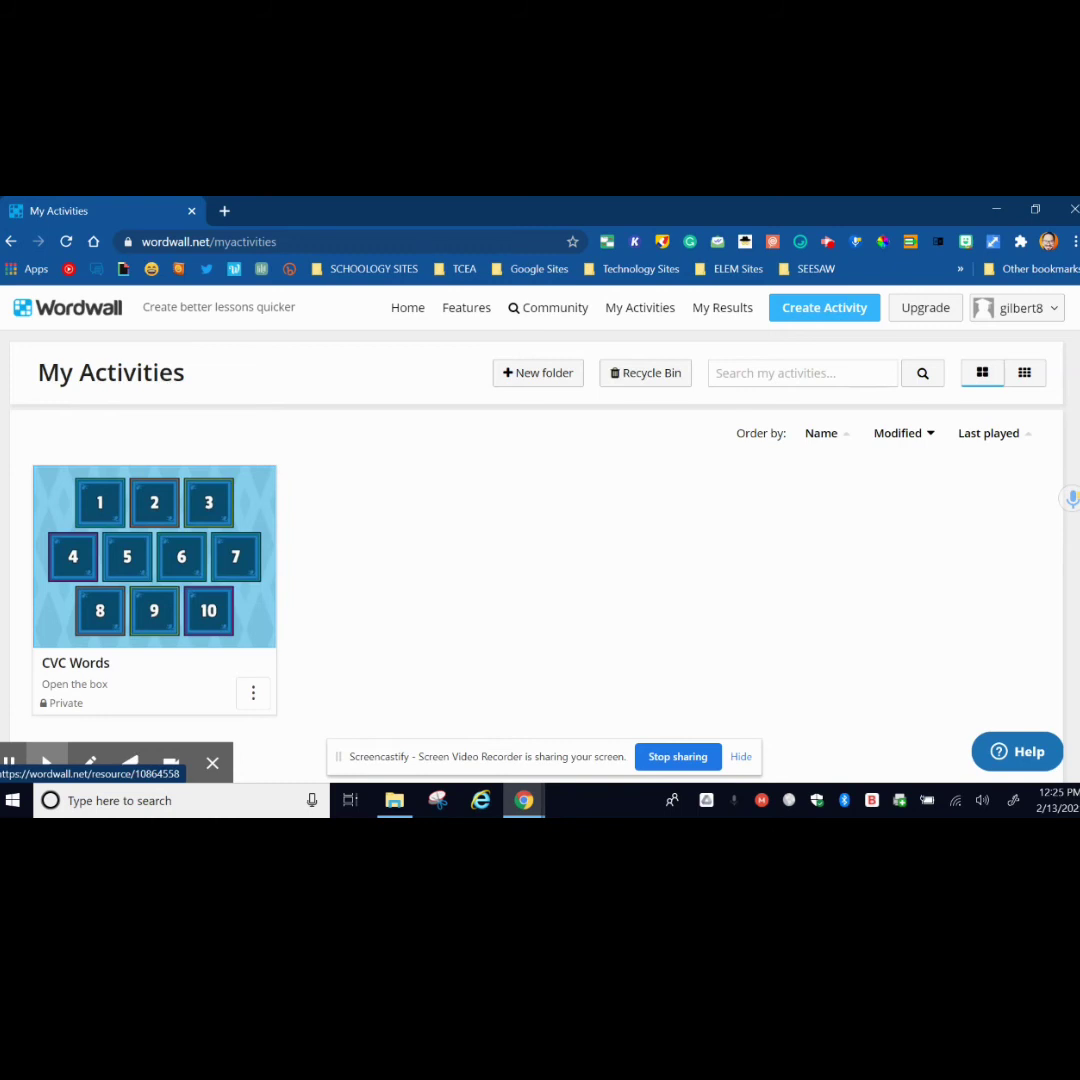
{"action": "left_click", "coordinate": [155, 540]}
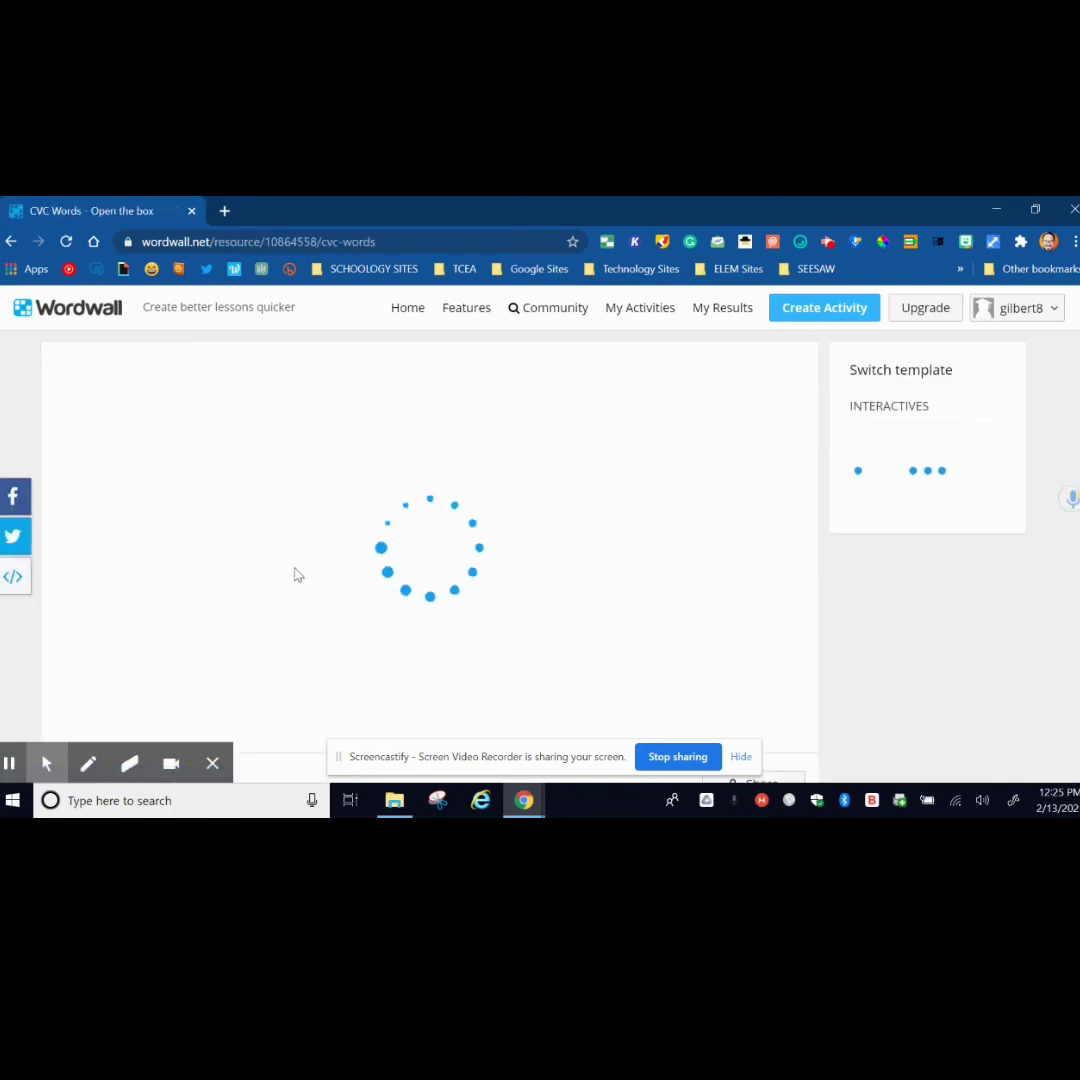
Step: Start the game, open box 3 (rug) and box 7 (van), then zoom back out to all boxes
{"action": "left_click", "coordinate": [415, 555]}
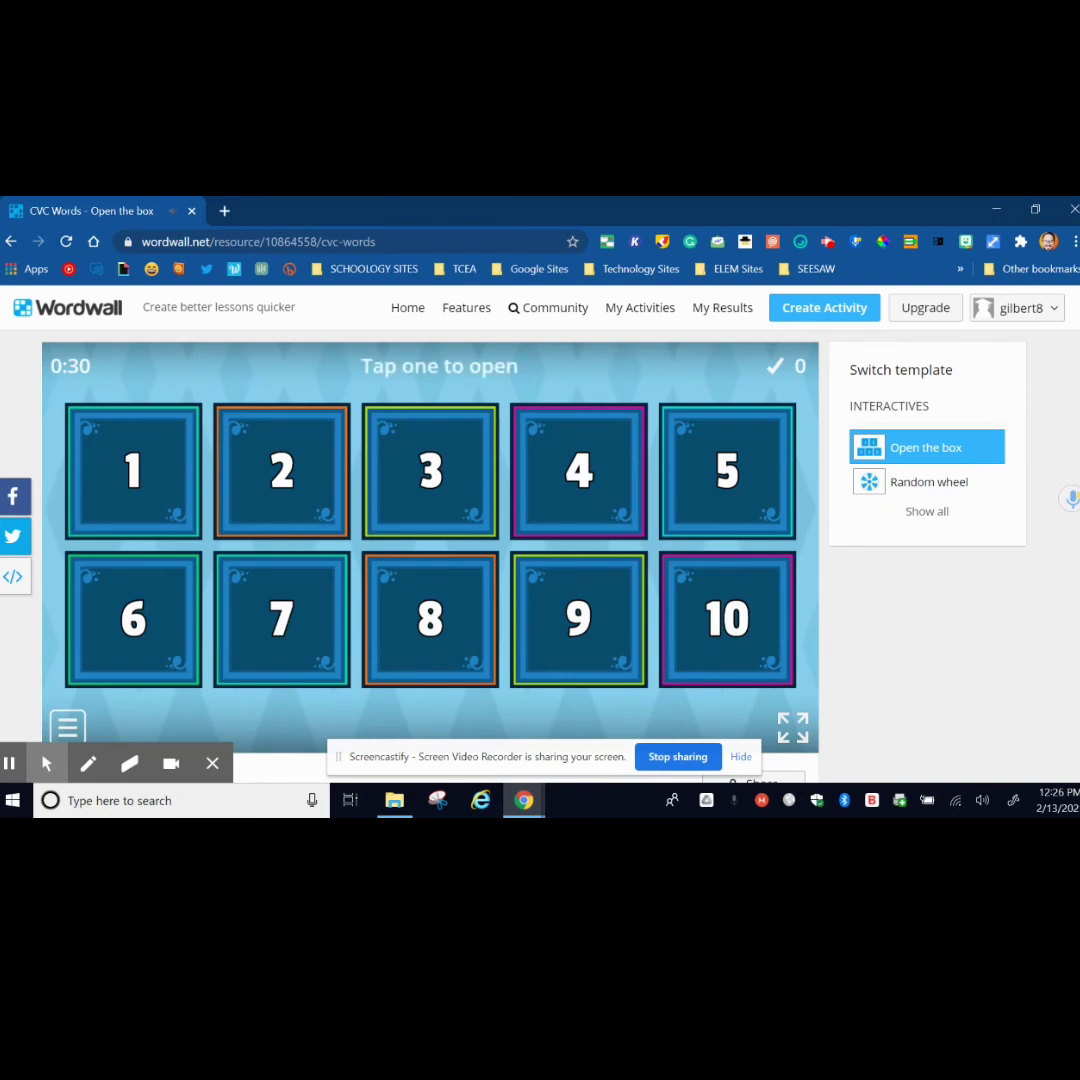
{"action": "left_click", "coordinate": [437, 488]}
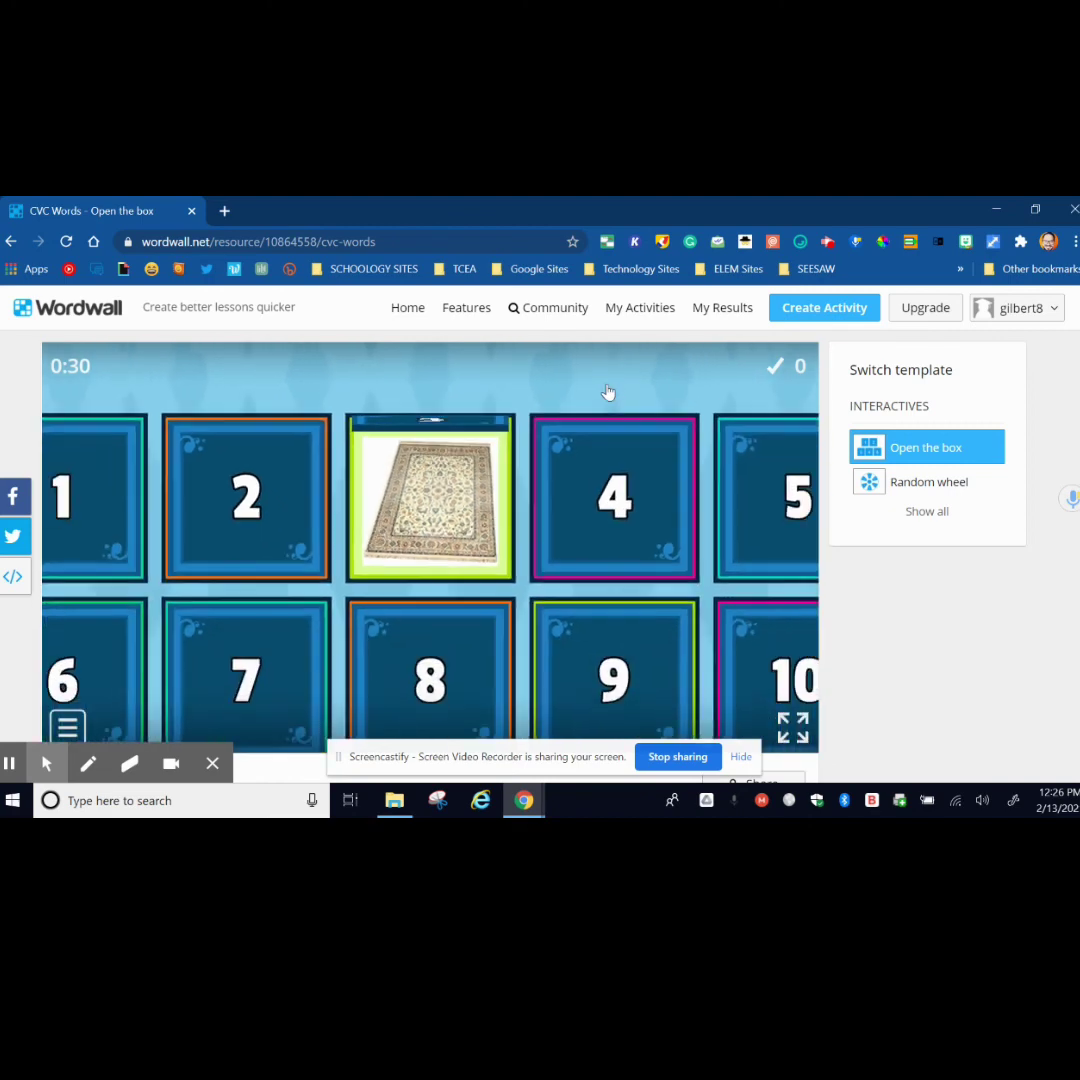
{"action": "left_click", "coordinate": [280, 622]}
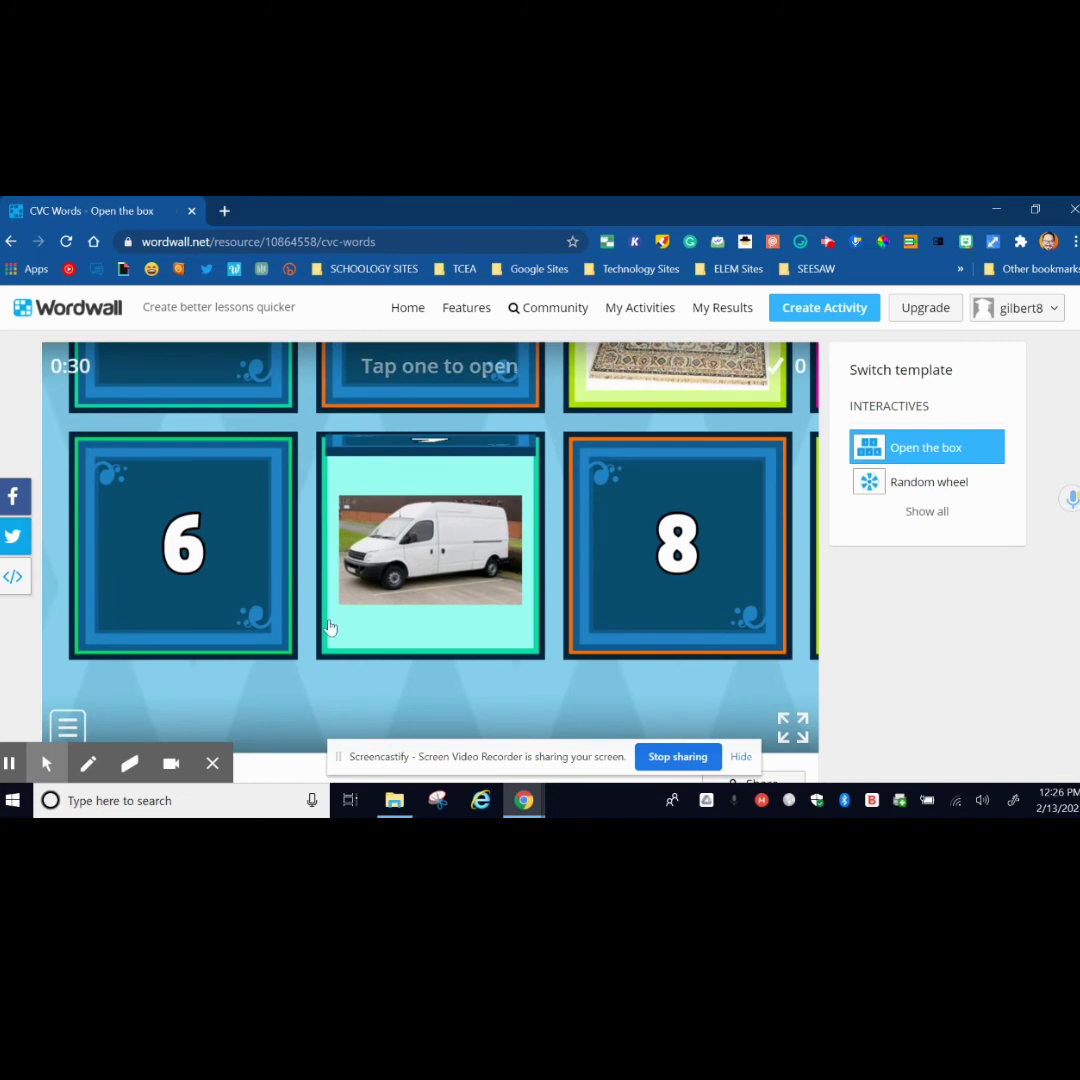
{"action": "left_click", "coordinate": [316, 687]}
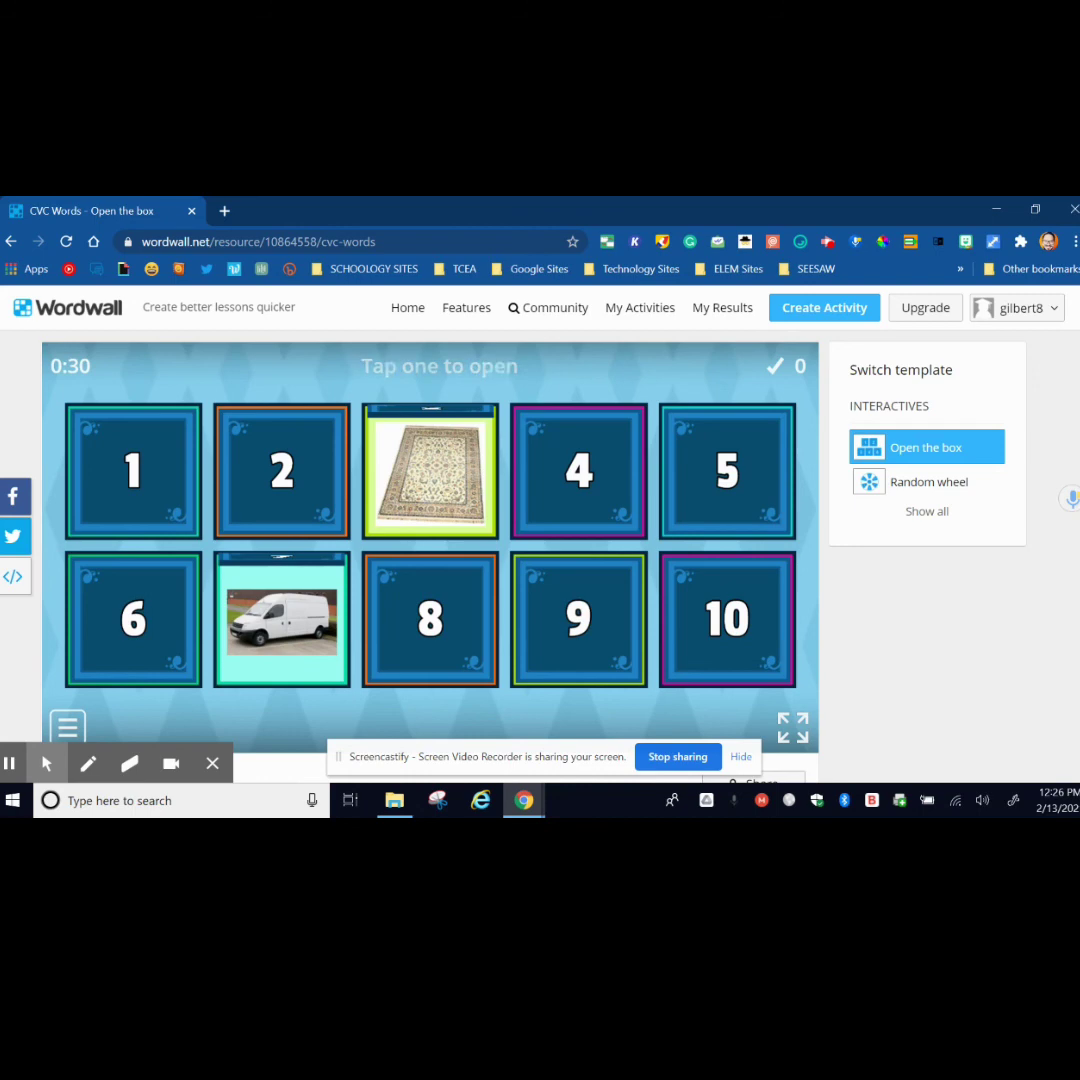
Step: Pause the Screencastify recording to move on from the Wordwall game
{"action": "left_click", "coordinate": [42, 762]}
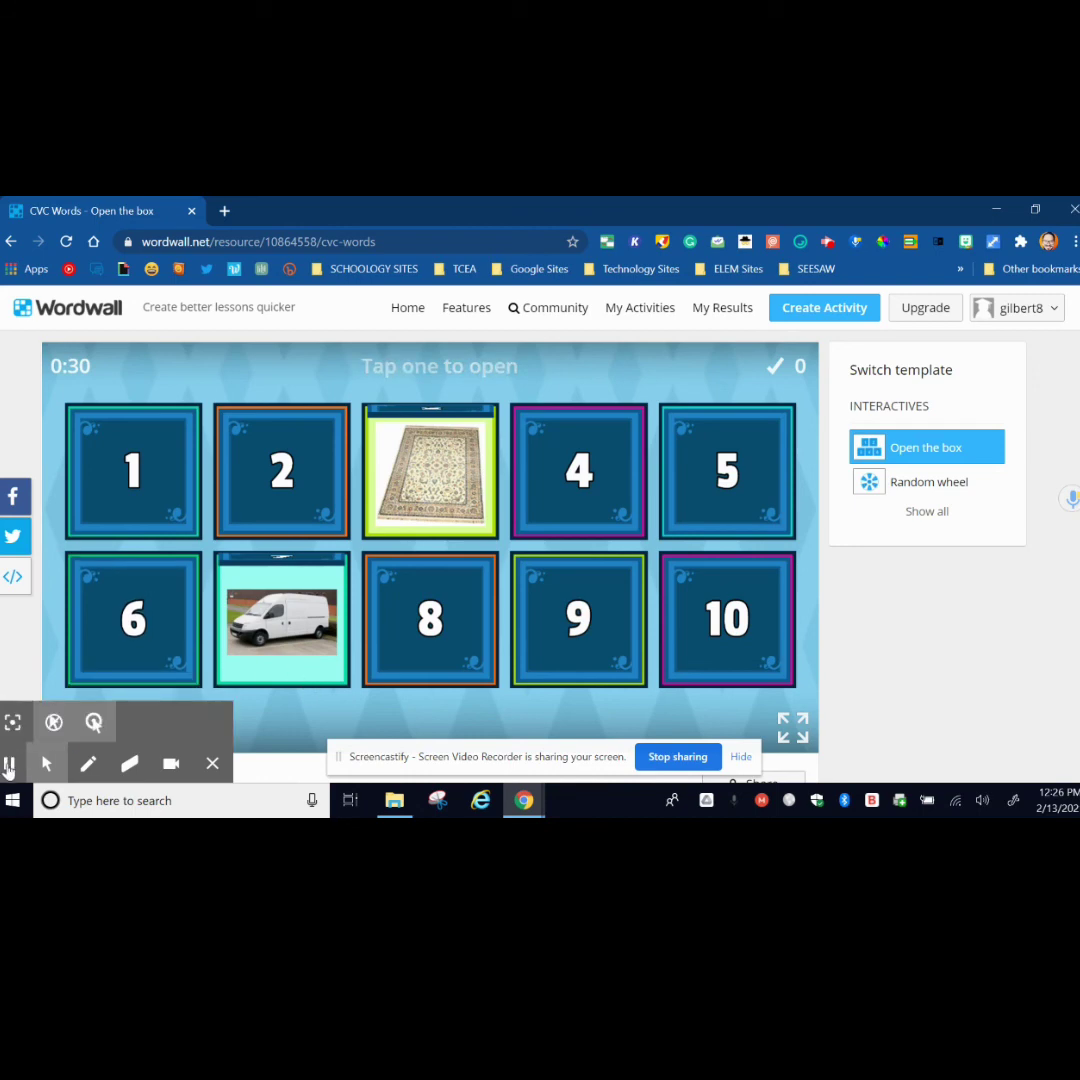